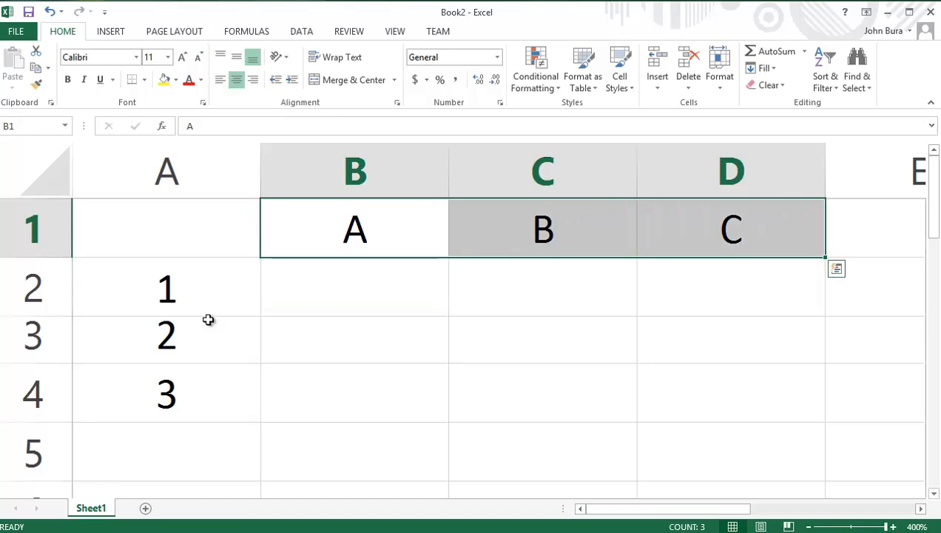
Step: Fill cells B2, C2 and D2 with the values 1111, 2222 and 3333
drag(208, 304, 206, 378)
click(313, 305)
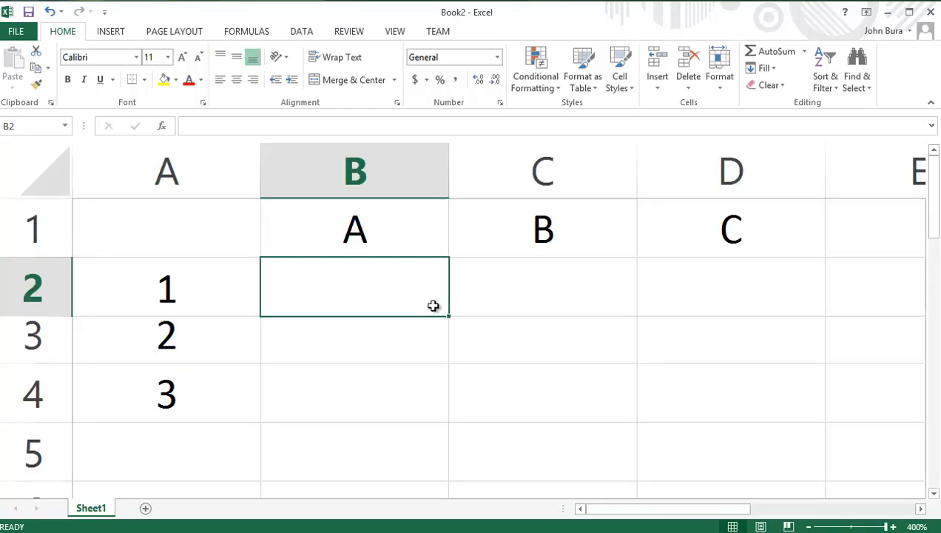
text(1111)
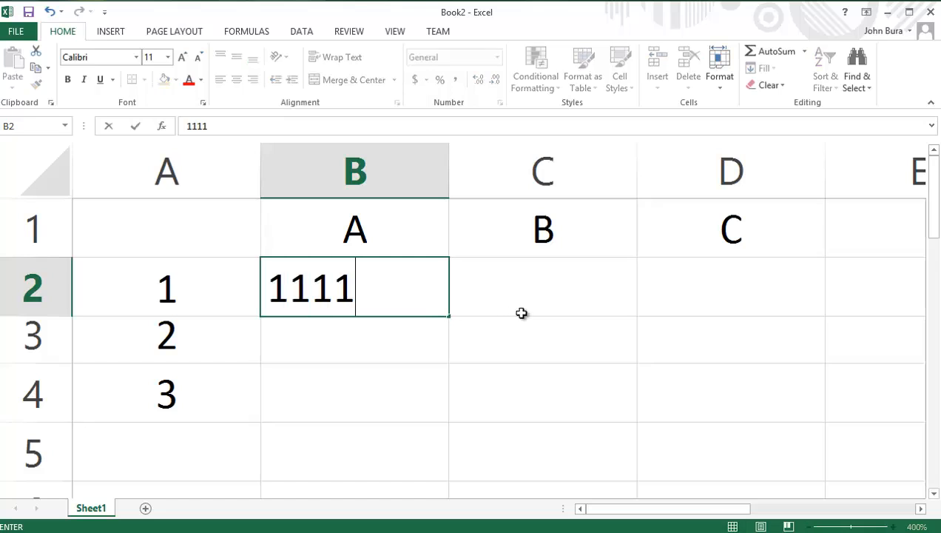
click(545, 284)
text(2222)
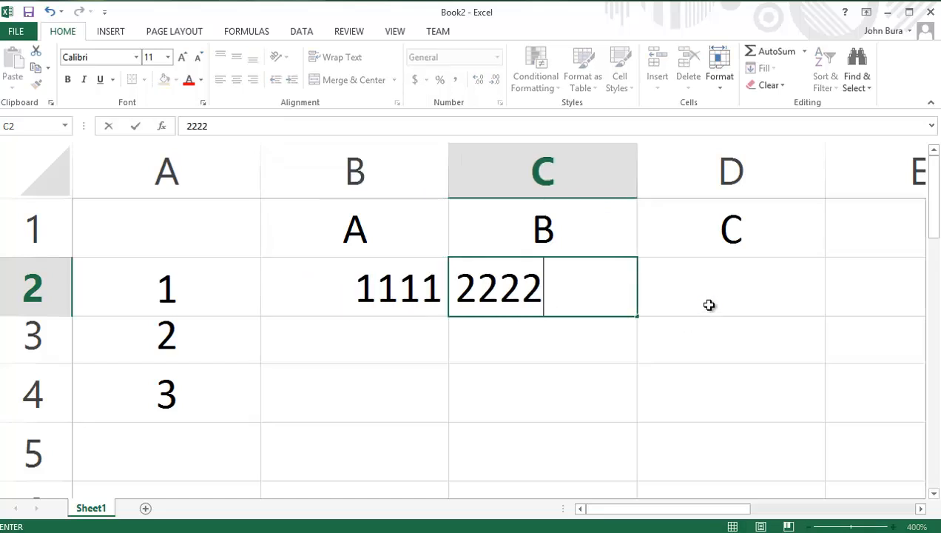
click(710, 304)
text(3333)
Step: Fill cells B3, C3 and D3 with the values 4444, 5555 and 6666
click(380, 332)
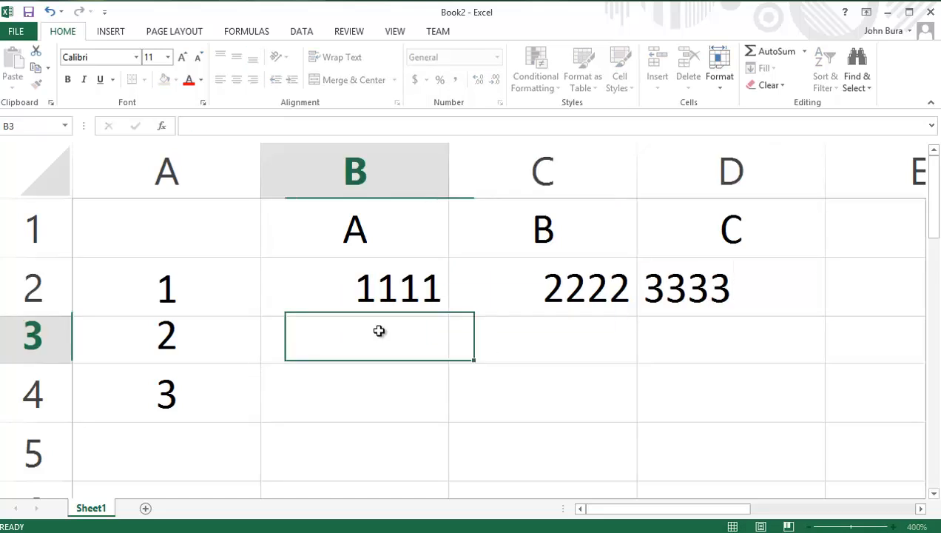
text(444)
click(502, 357)
click(371, 346)
text(4)
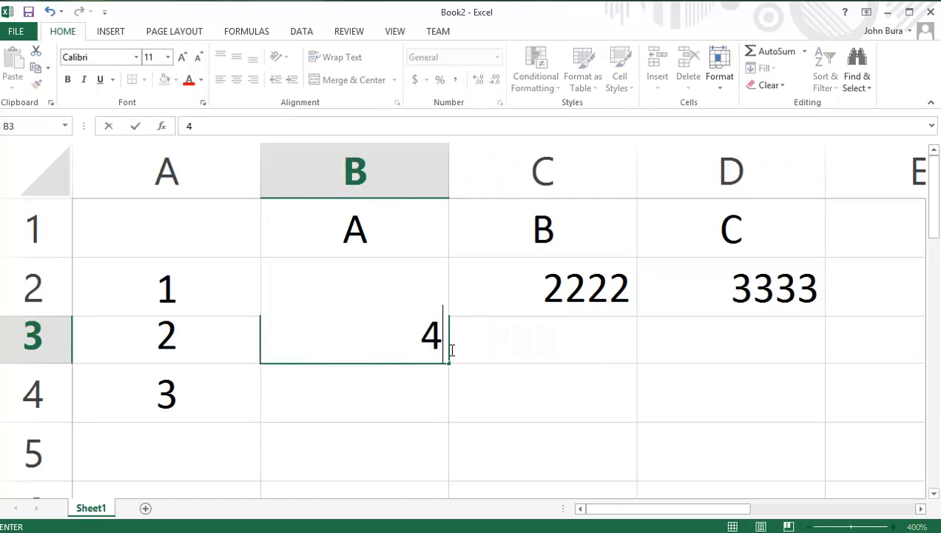
text(444)
click(518, 344)
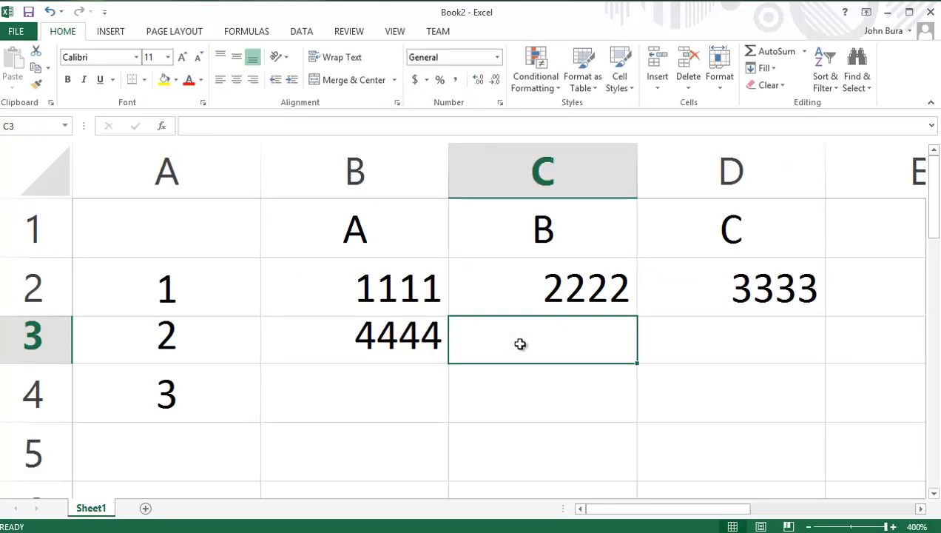
text(5555)
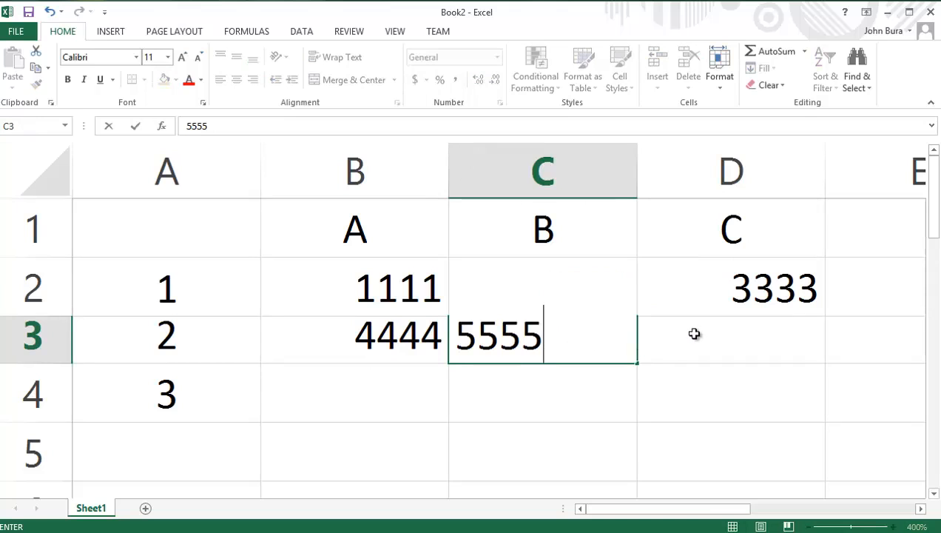
click(695, 335)
text(6666)
Step: Fill cells B4, C4 and D4 with the values 7777, 8888 and 9999
click(408, 386)
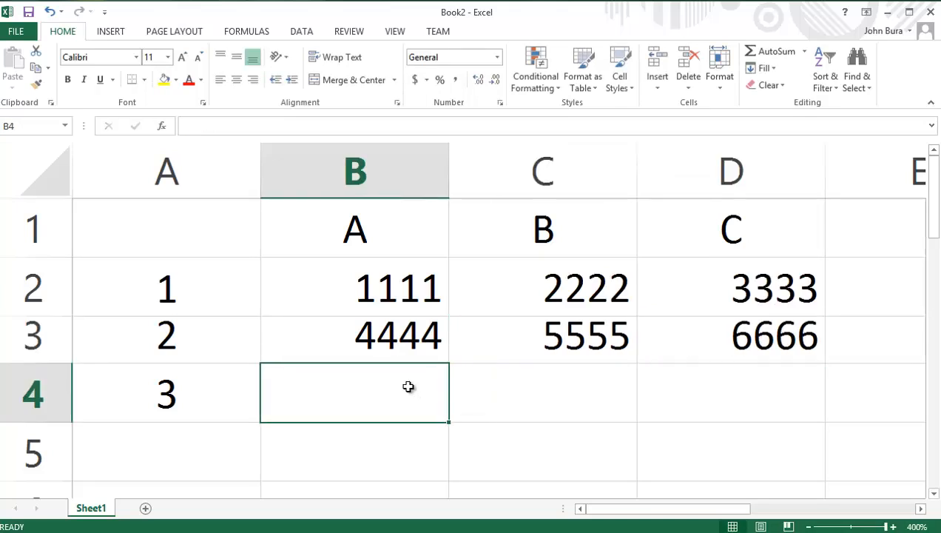
text(7777)
click(545, 399)
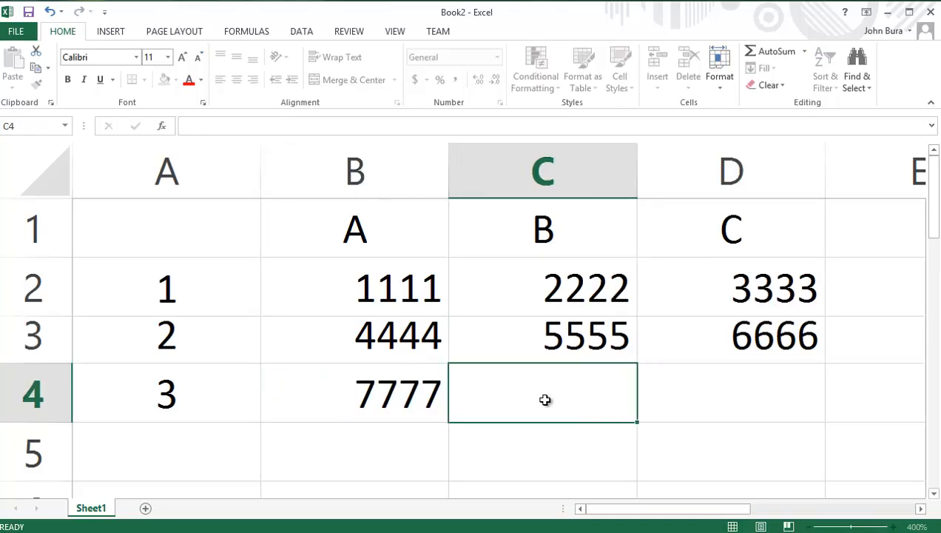
text(8888)
click(745, 396)
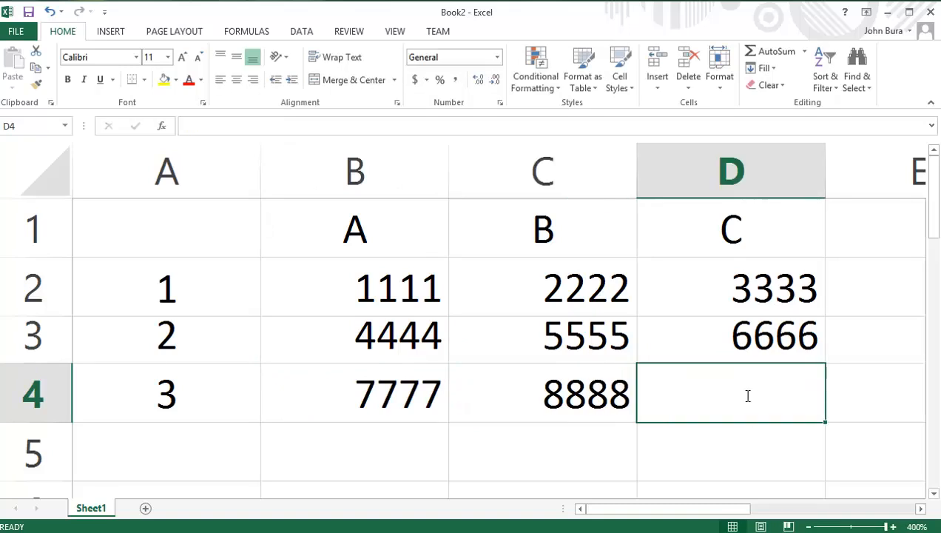
text(9999)
click(369, 309)
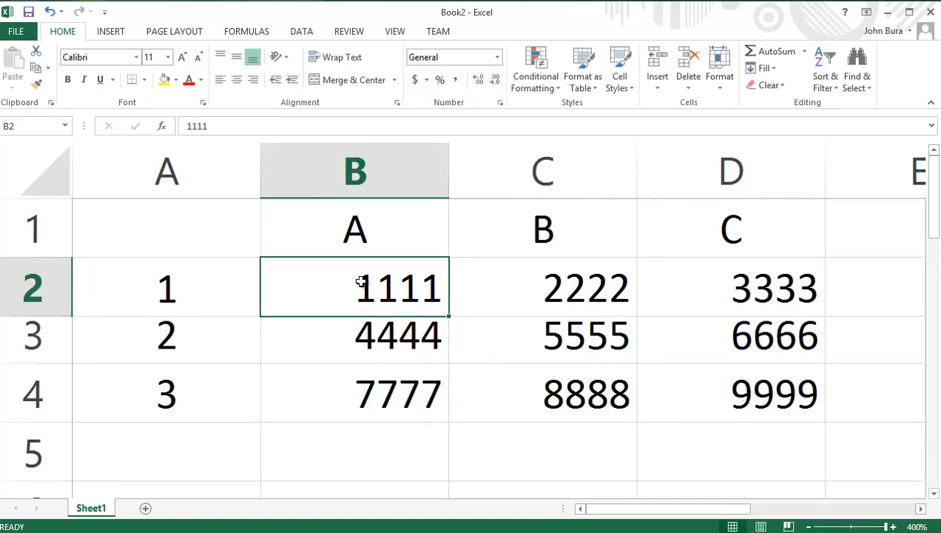
Step: Center the numbers horizontally in the range B2:D4
drag(361, 279, 732, 369)
click(731, 370)
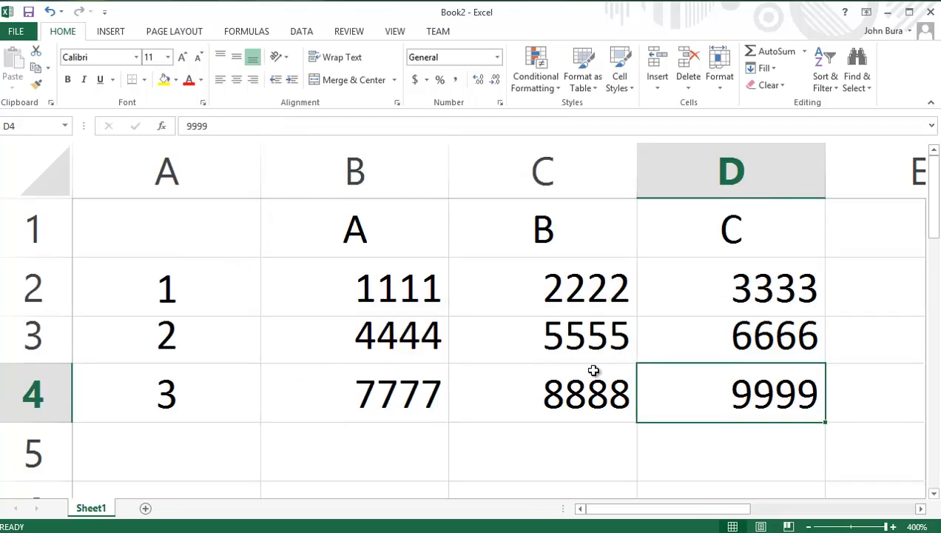
drag(326, 273, 370, 285)
click(790, 398)
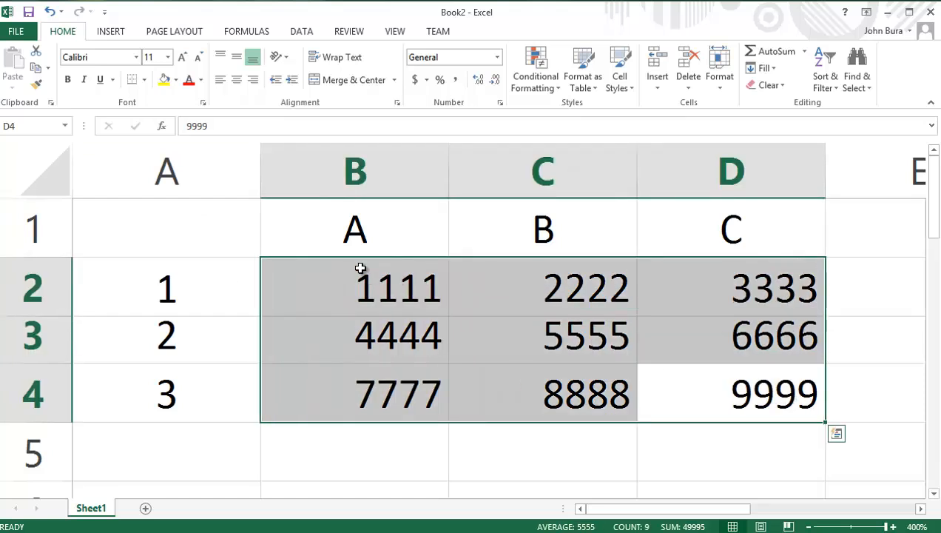
click(237, 80)
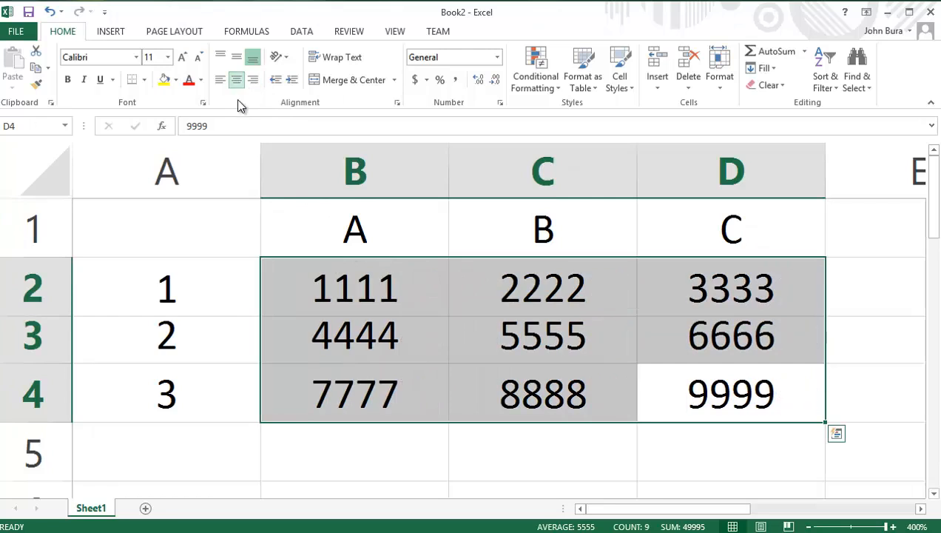
click(464, 337)
drag(343, 271, 738, 392)
drag(739, 391, 362, 285)
click(361, 285)
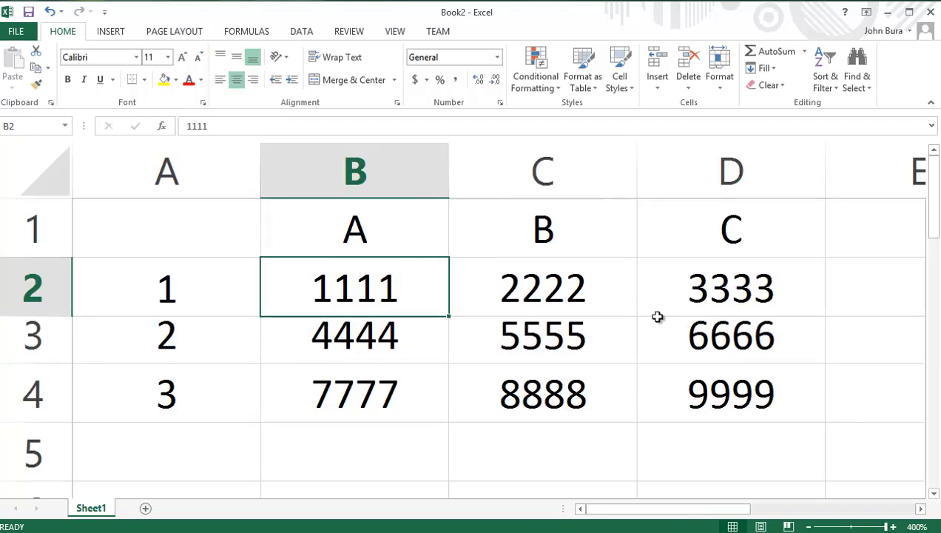
click(381, 341)
click(380, 377)
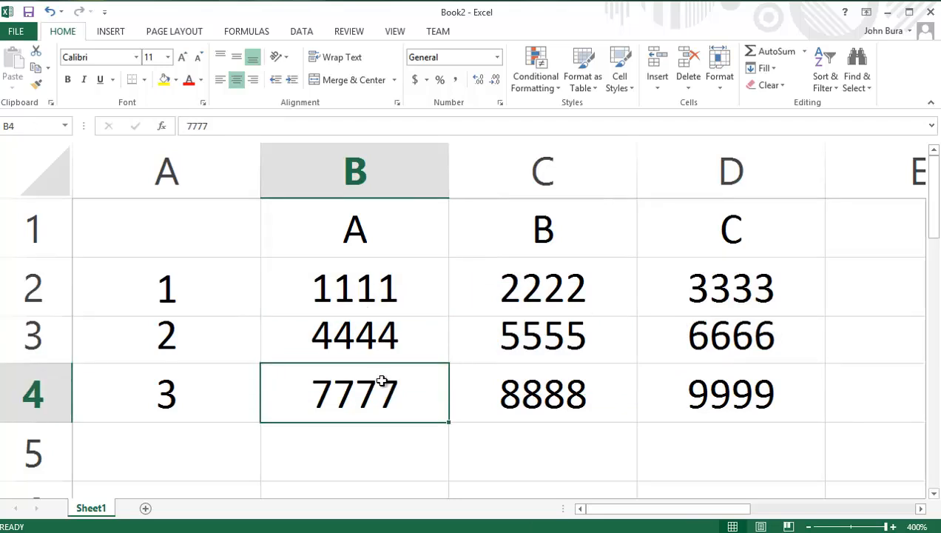
click(557, 388)
click(667, 388)
click(724, 342)
click(719, 271)
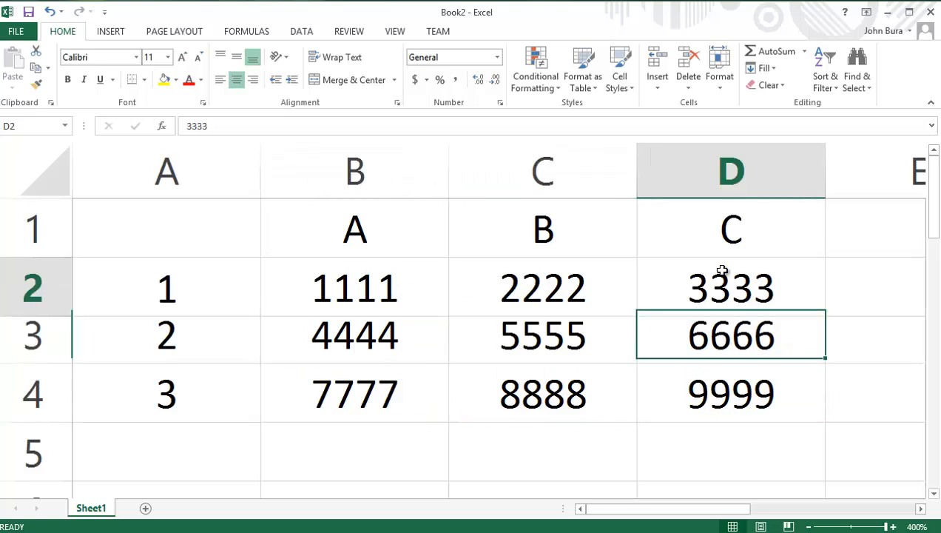
click(619, 288)
click(600, 342)
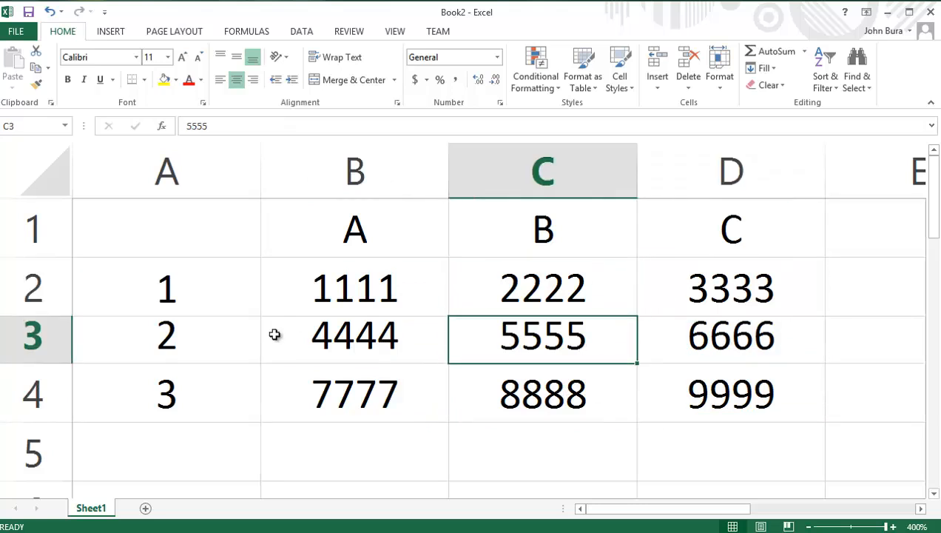
click(346, 236)
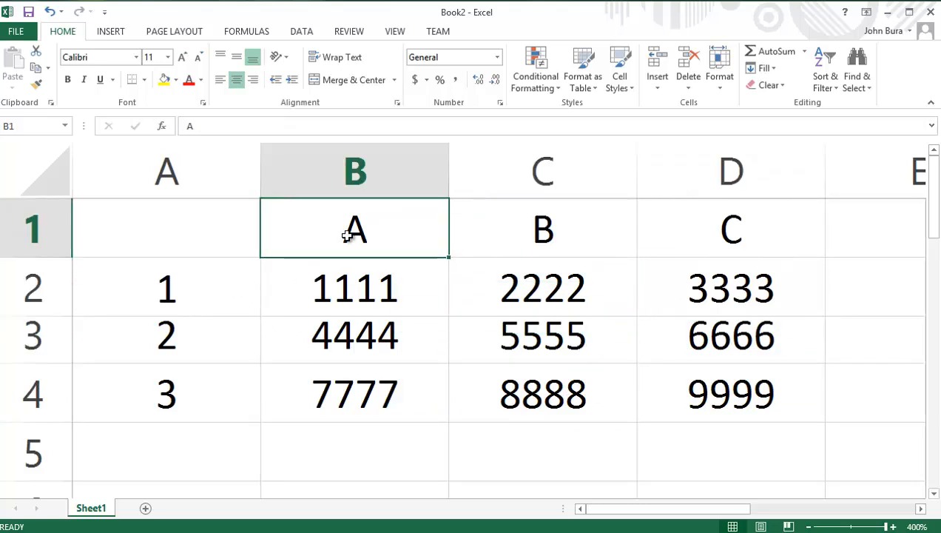
click(366, 290)
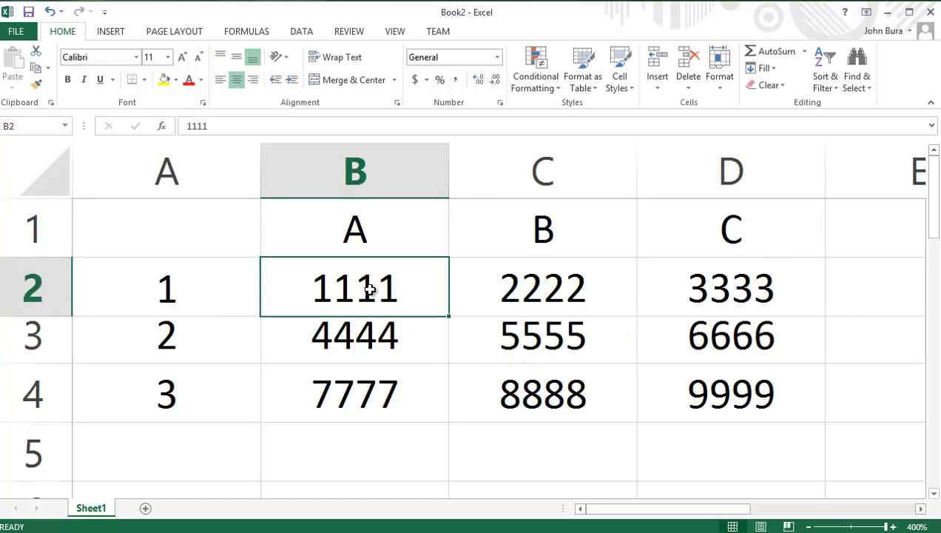
click(343, 235)
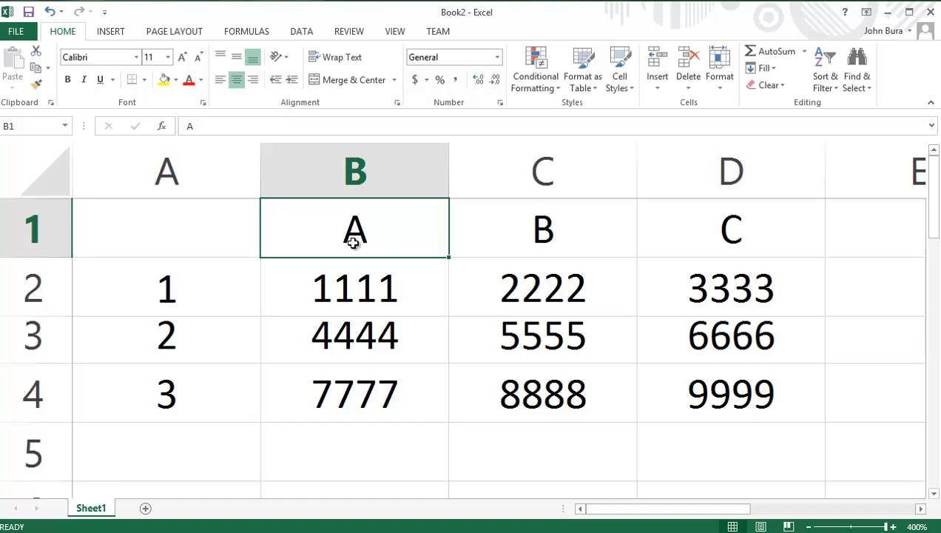
click(355, 274)
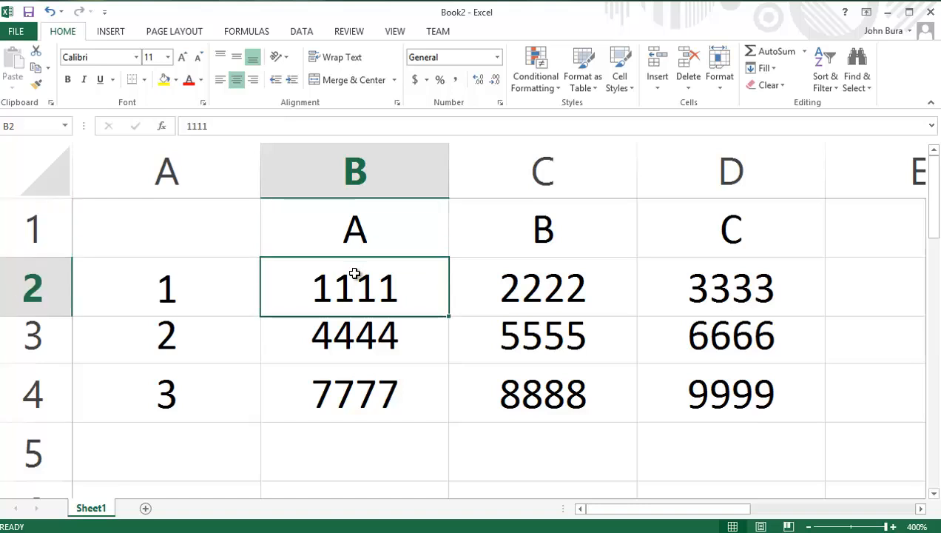
shift+click(721, 386)
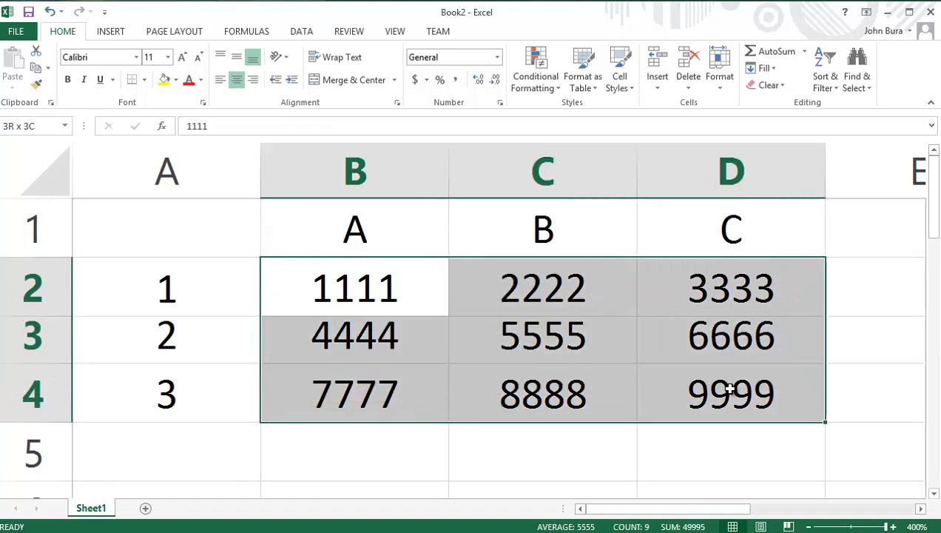
click(730, 390)
click(391, 278)
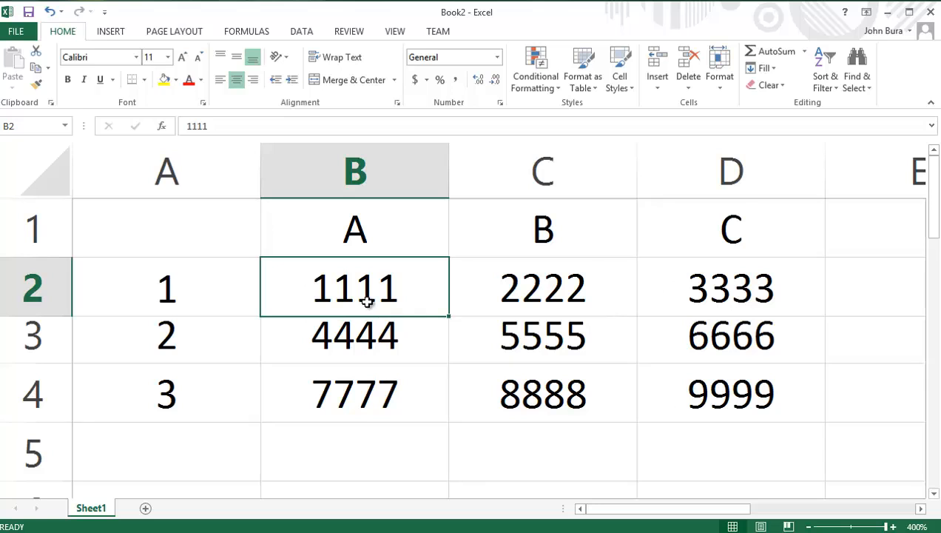
click(390, 205)
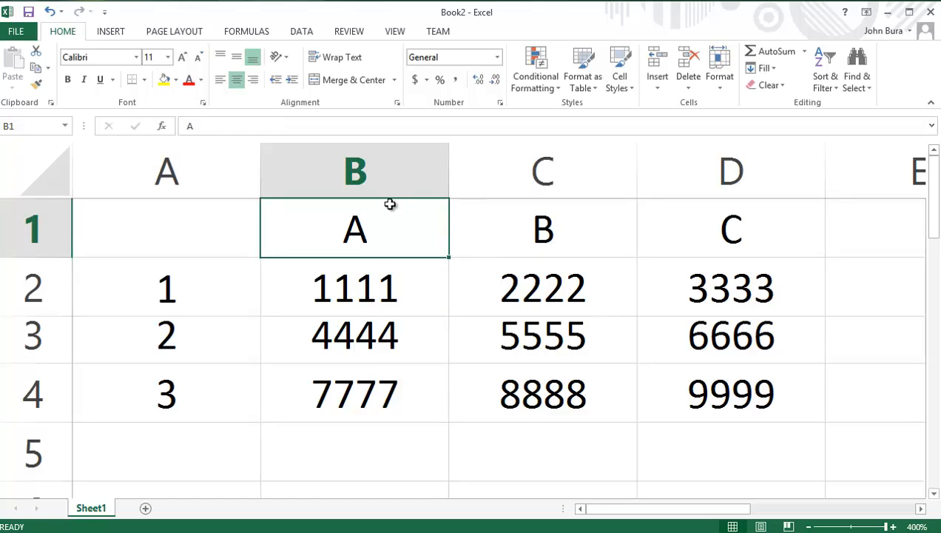
click(334, 289)
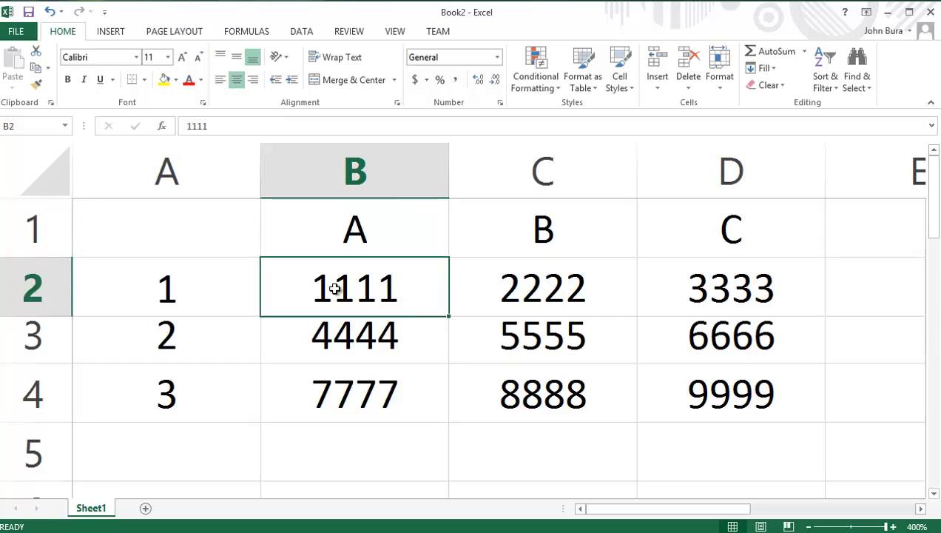
drag(357, 286, 677, 378)
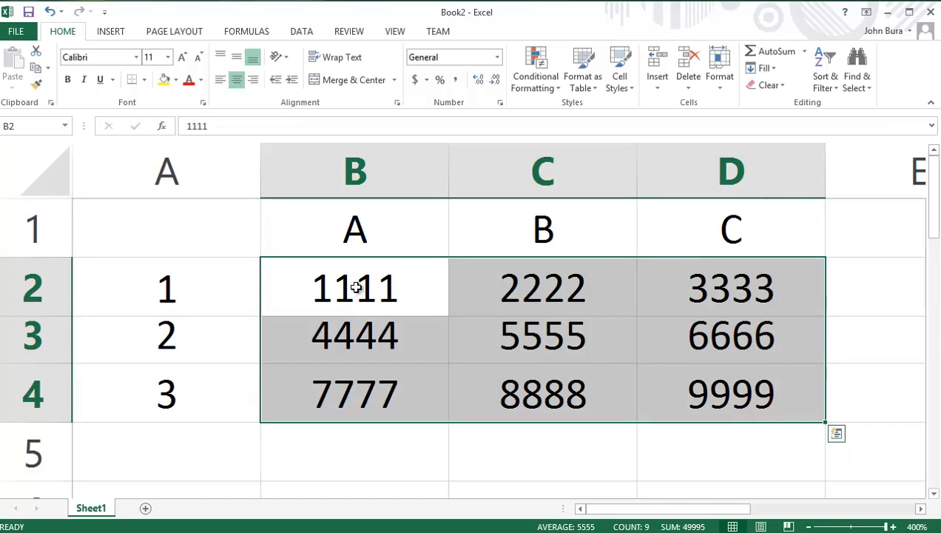
Step: Apply the dollar Accounting number format to cell B2 and to the whole range B2:D4
click(376, 286)
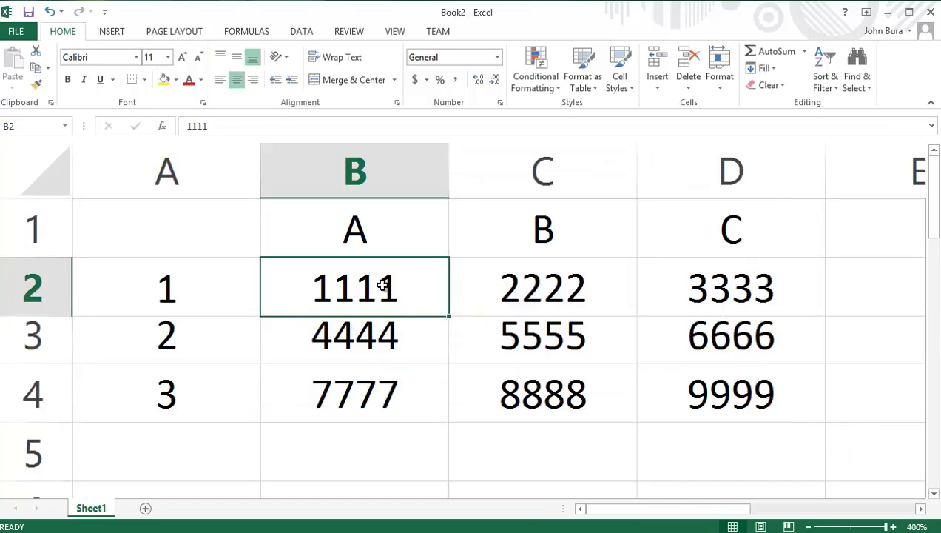
click(417, 83)
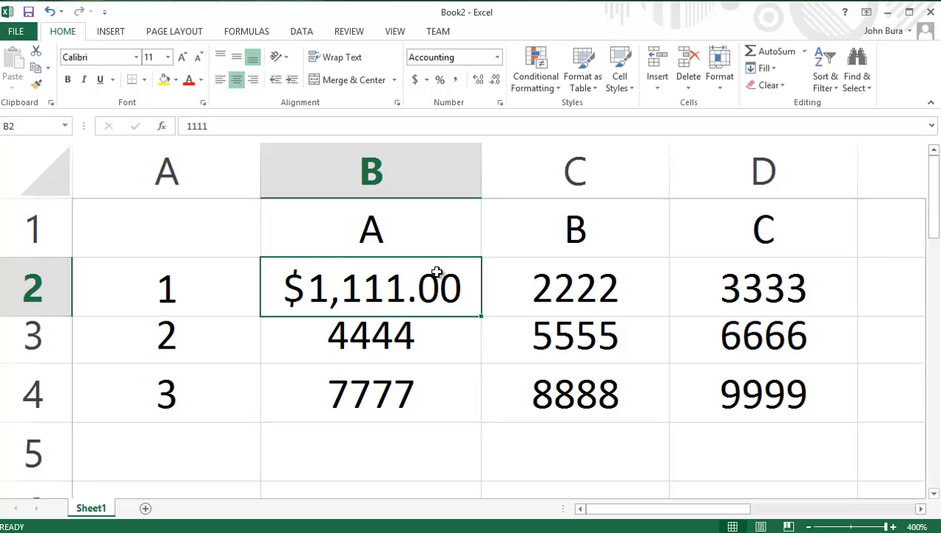
click(632, 359)
drag(774, 409, 411, 290)
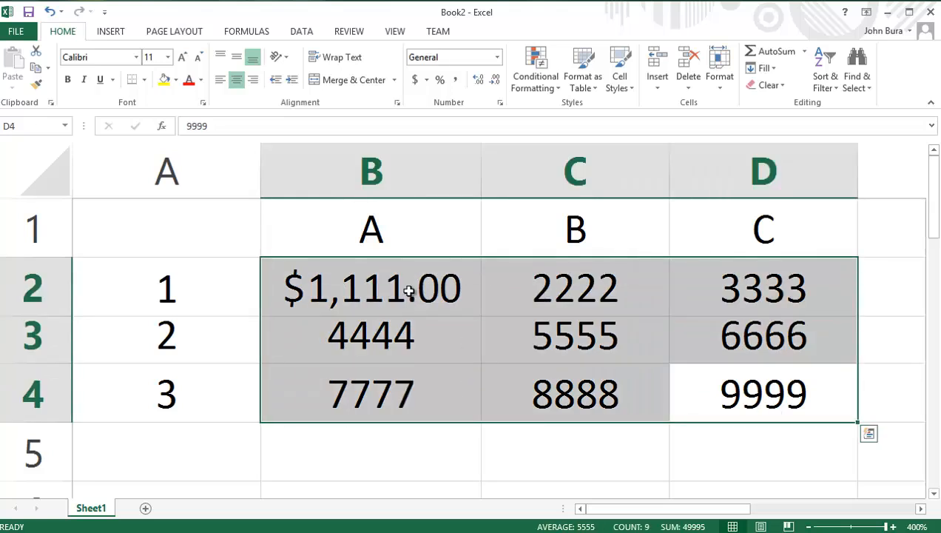
click(417, 82)
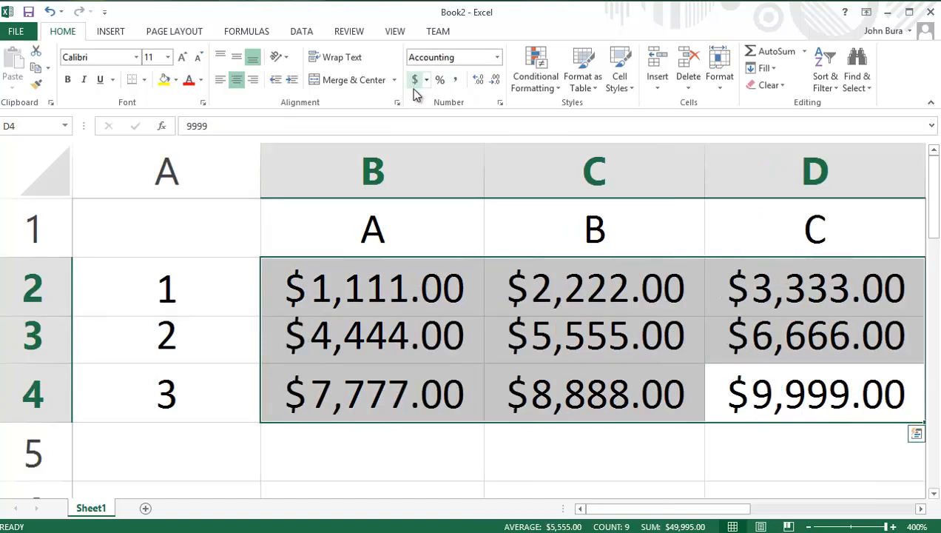
mouse_move(654, 510)
mouse_down()
mouse_move(666, 514)
mouse_move(640, 513)
mouse_move(664, 511)
mouse_up()
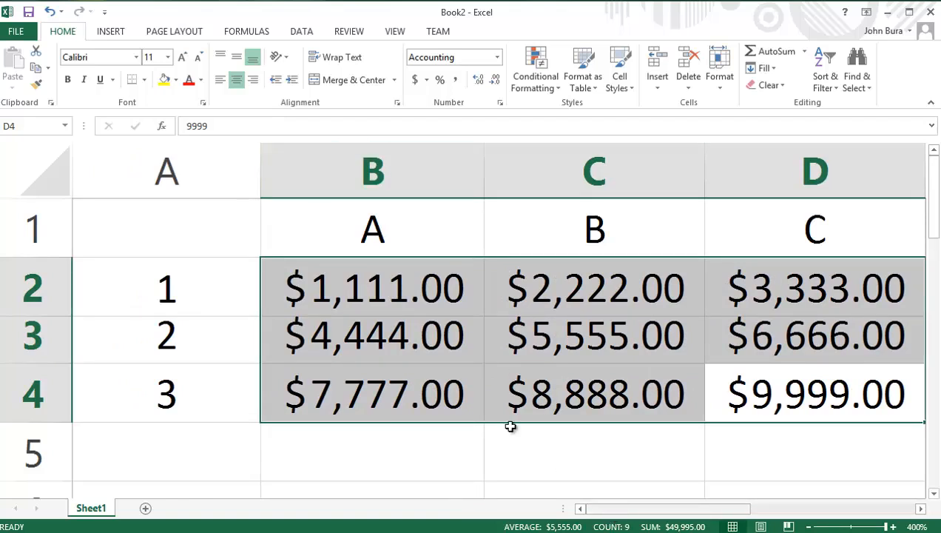
click(410, 286)
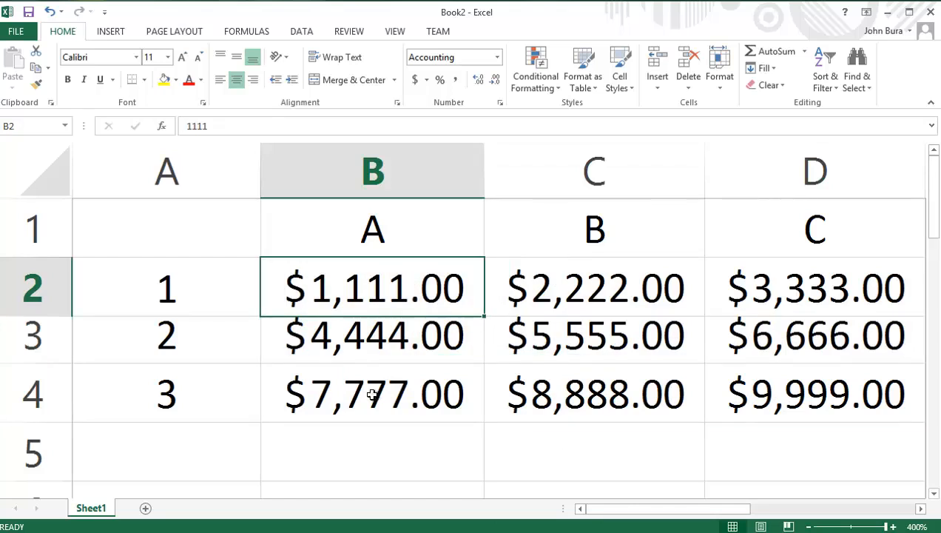
drag(725, 393, 399, 296)
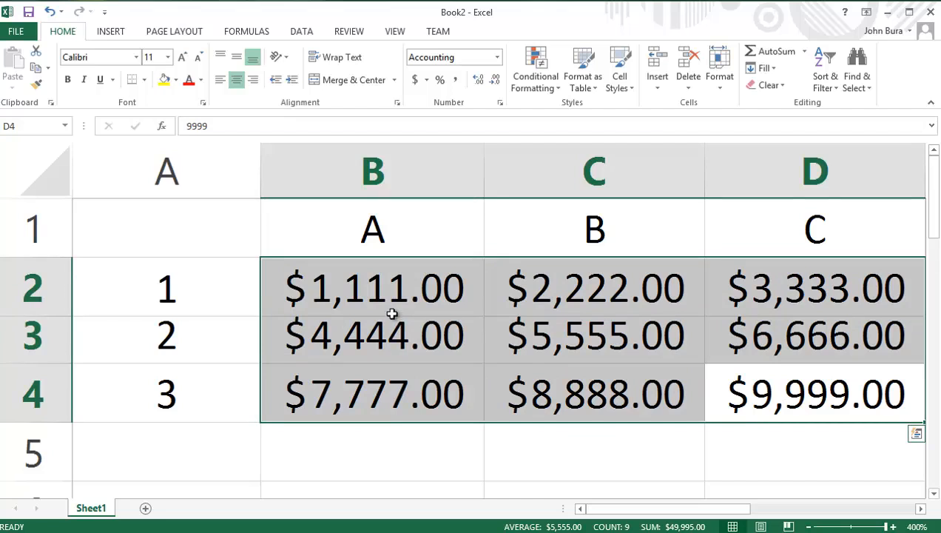
click(388, 304)
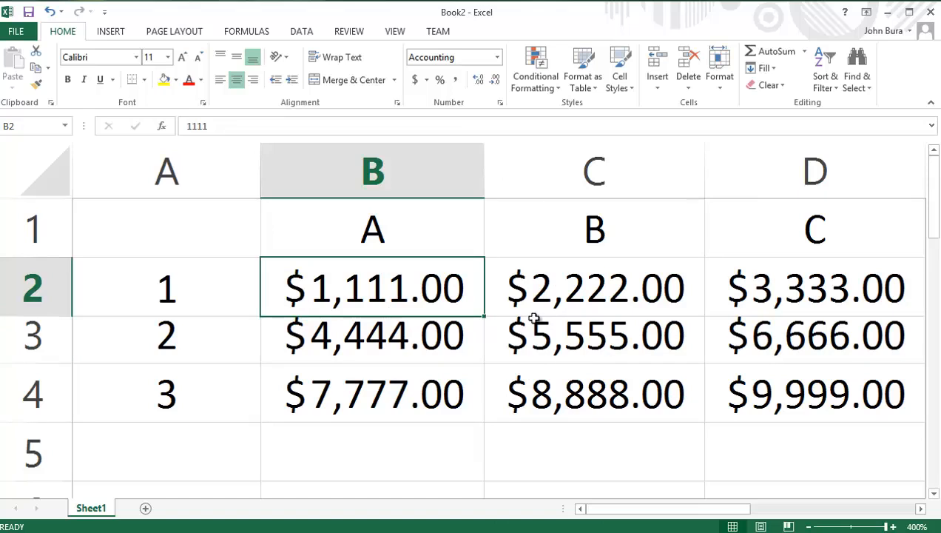
Step: Apply the Percentage number format to the range B2:D4
drag(796, 393, 385, 287)
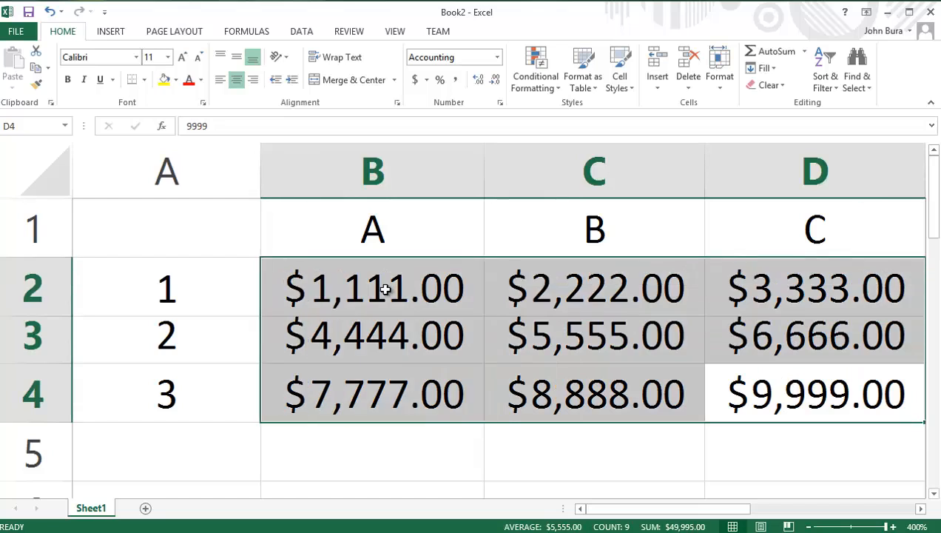
click(440, 82)
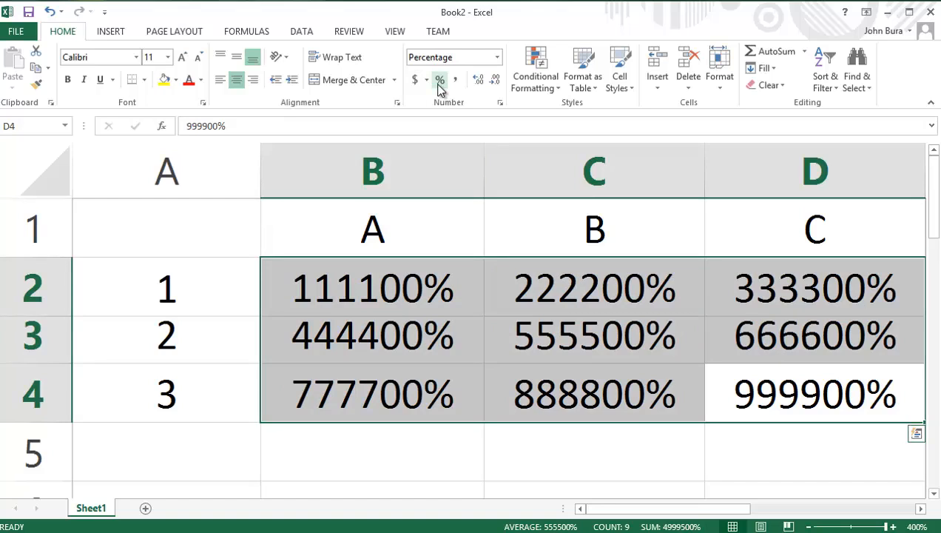
click(440, 81)
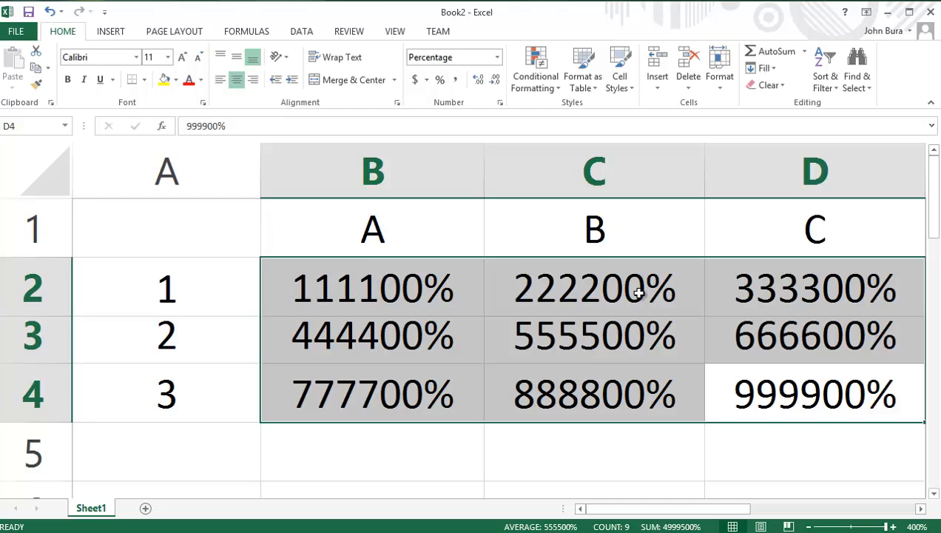
Step: Undo the Percentage and Accounting formats on the range B2:D4, going back to the General format
key(ctrl+shift+4)
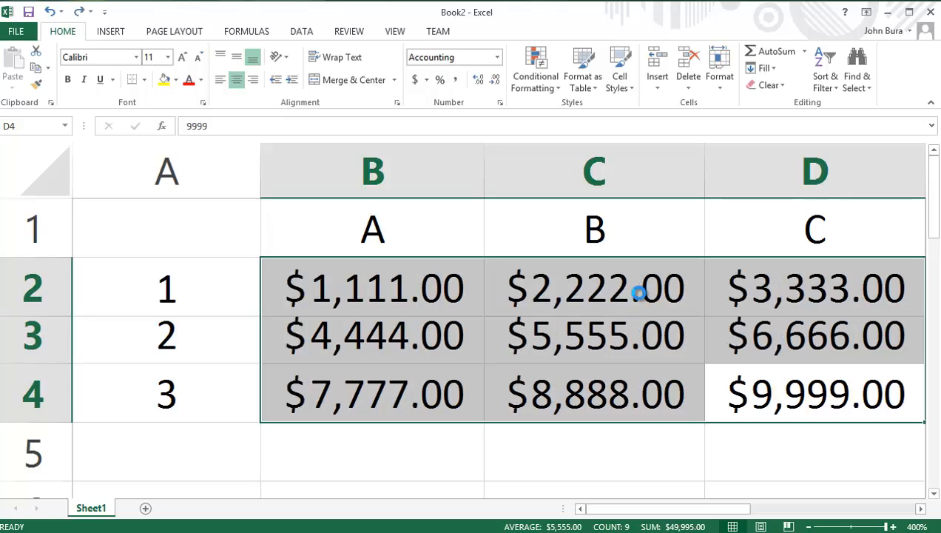
key(ctrl+shift+grave)
key(ctrl+z)
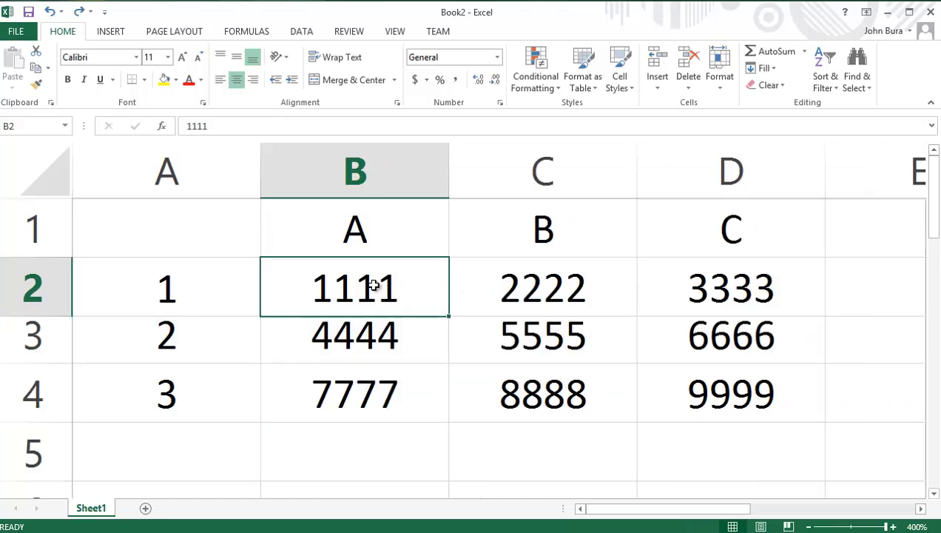
Step: Try the Percentage format on the General-formatted numbers in B2:D4 and undo it
drag(374, 285, 663, 381)
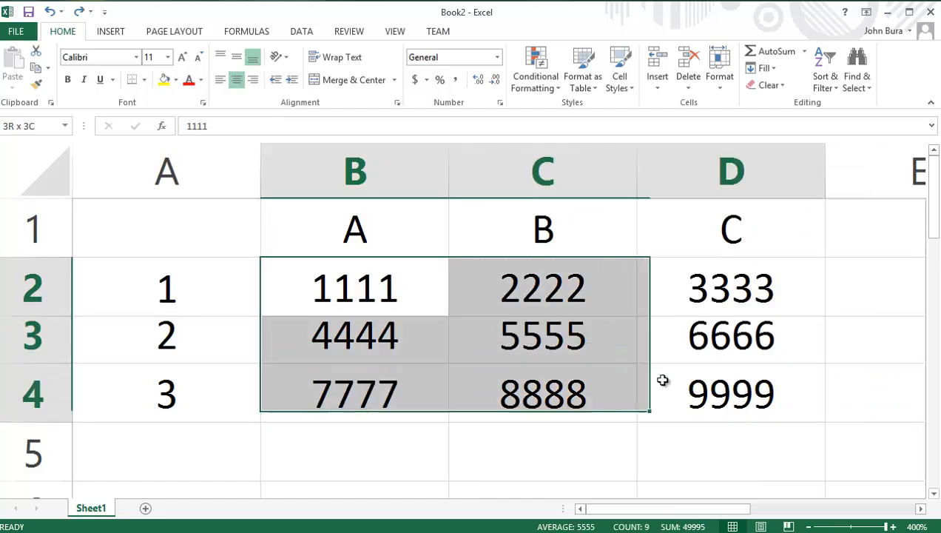
click(440, 80)
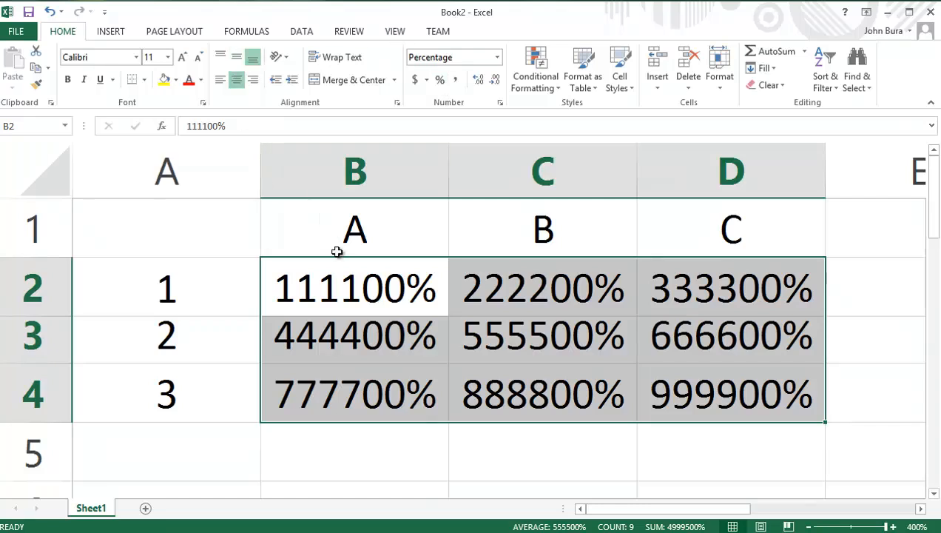
click(342, 282)
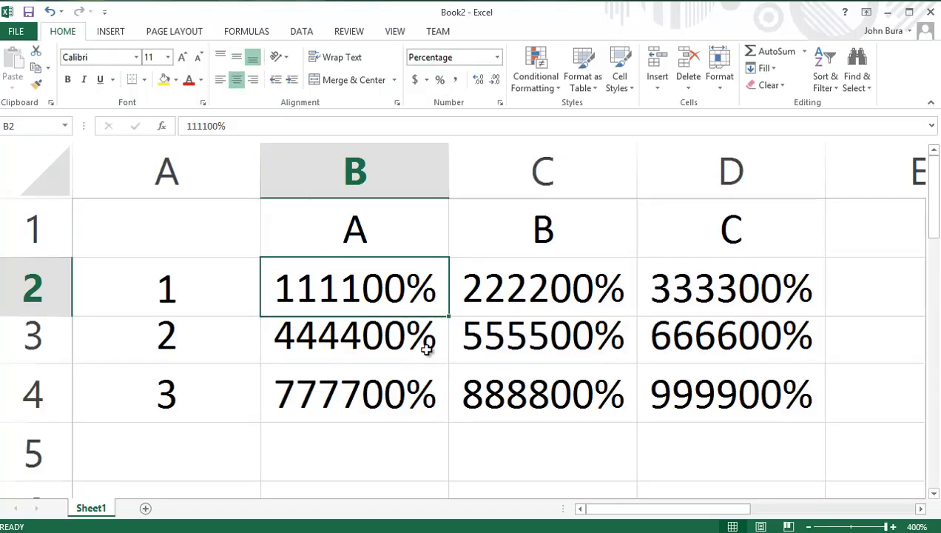
key(ctrl+z)
Step: Replace the value in cell B2 with 100
double_click(400, 302)
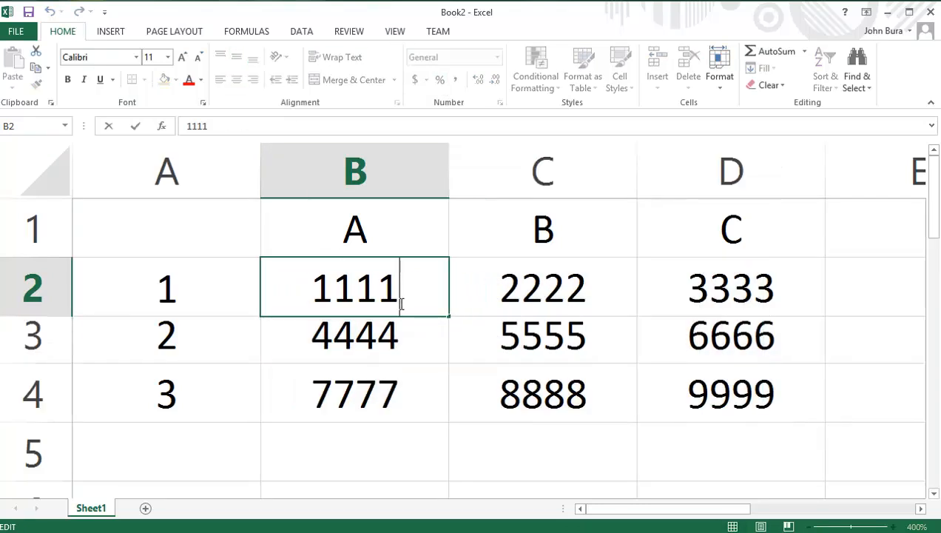
drag(401, 304, 269, 294)
text(100)
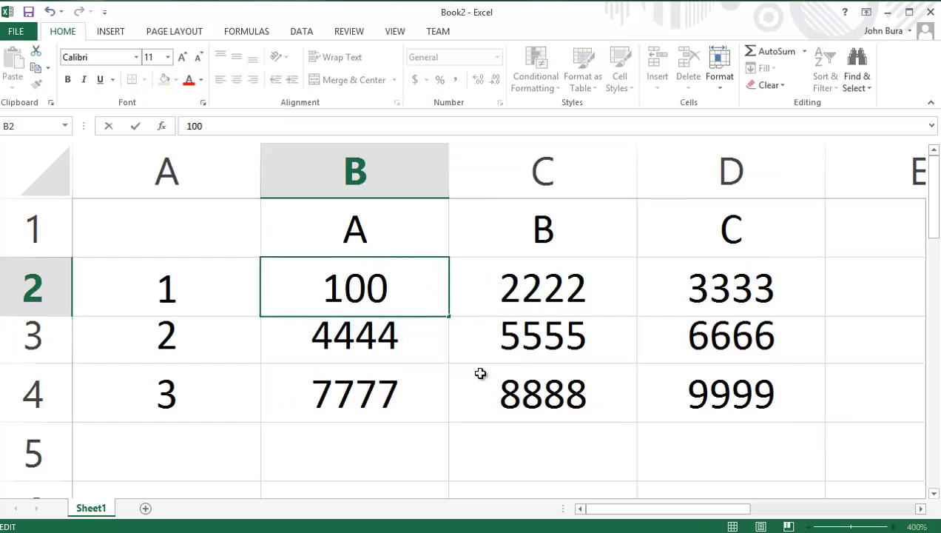
click(453, 344)
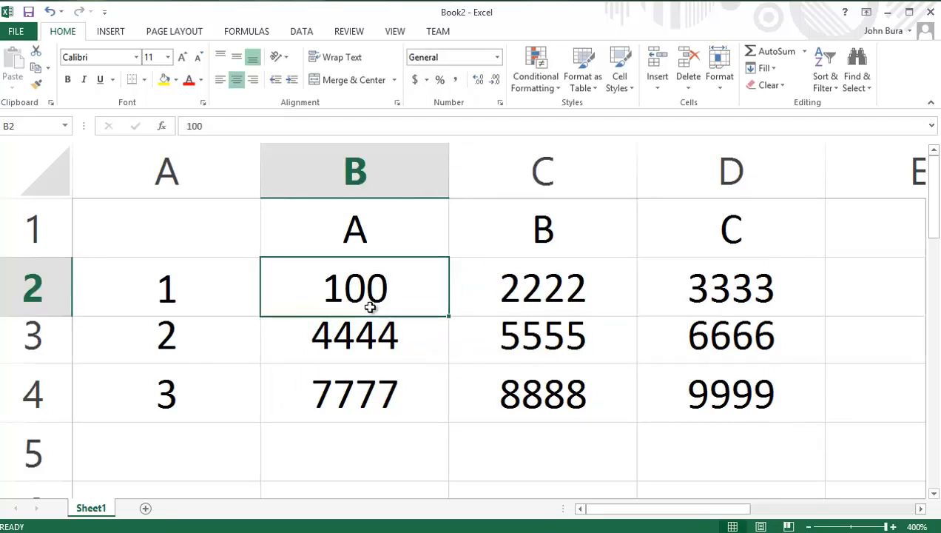
Step: Try the Percentage format on cell B2, abandon the entry of 1% and undo the format
click(439, 80)
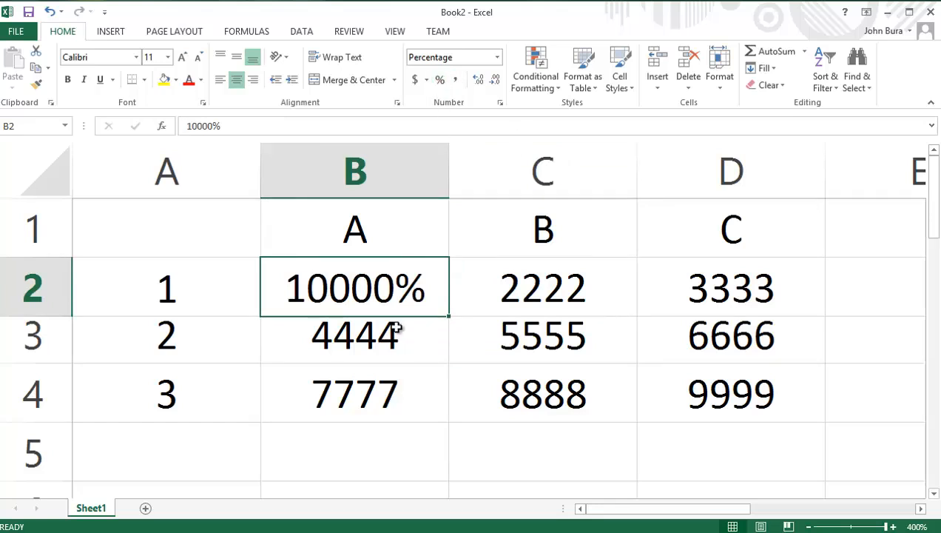
text(1)
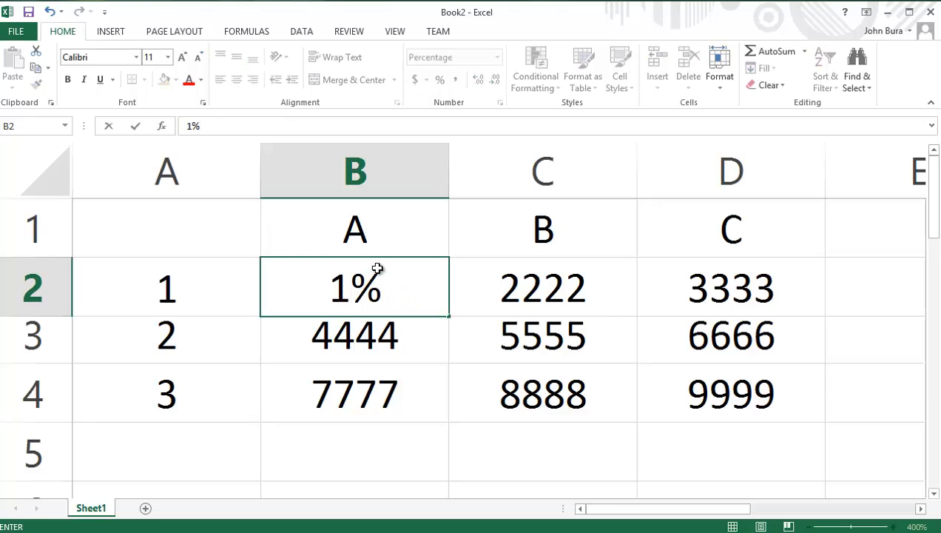
key(BackSpace)
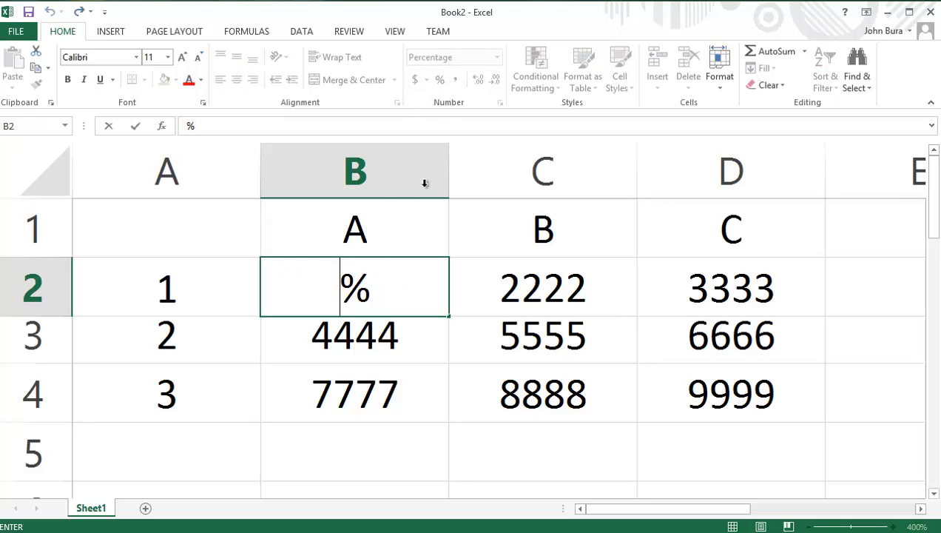
click(440, 281)
text(1)
key(Escape)
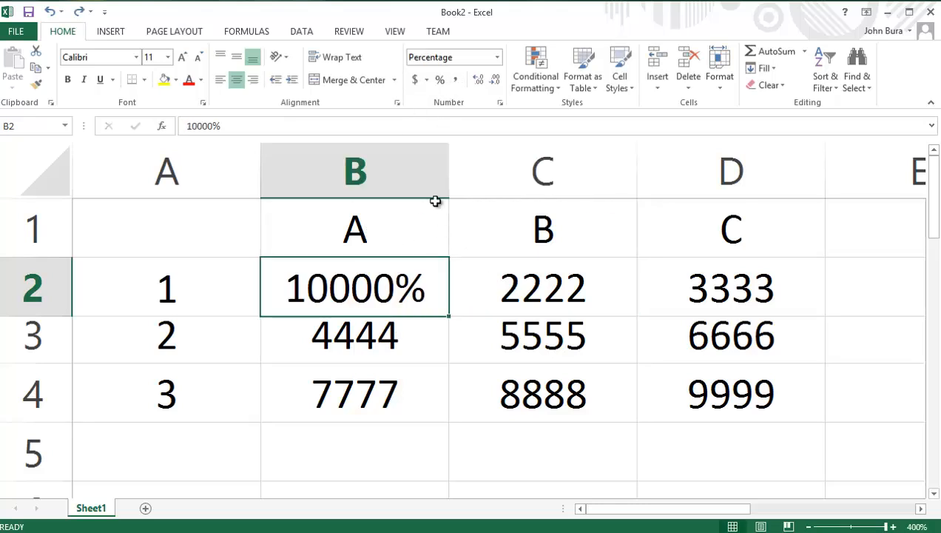
click(441, 82)
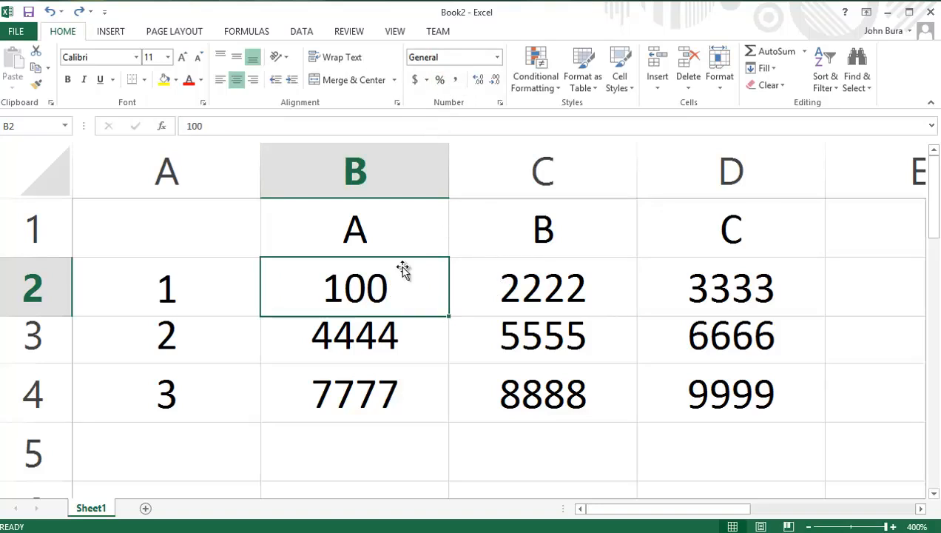
Step: Set cell B2 to 1, try the Percentage format on it and undo that format
double_click(390, 291)
key(BackSpace)
key(BackSpace)
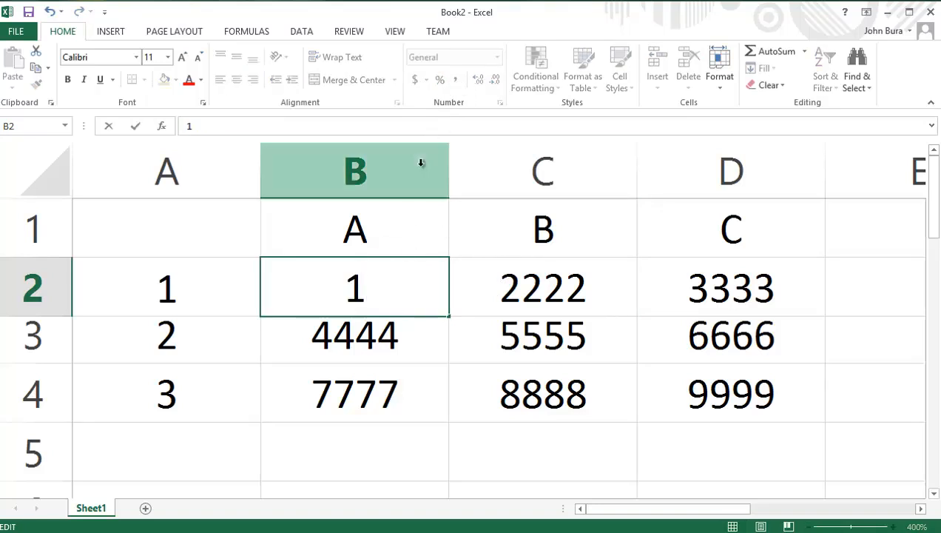
click(466, 283)
key(Left)
click(442, 82)
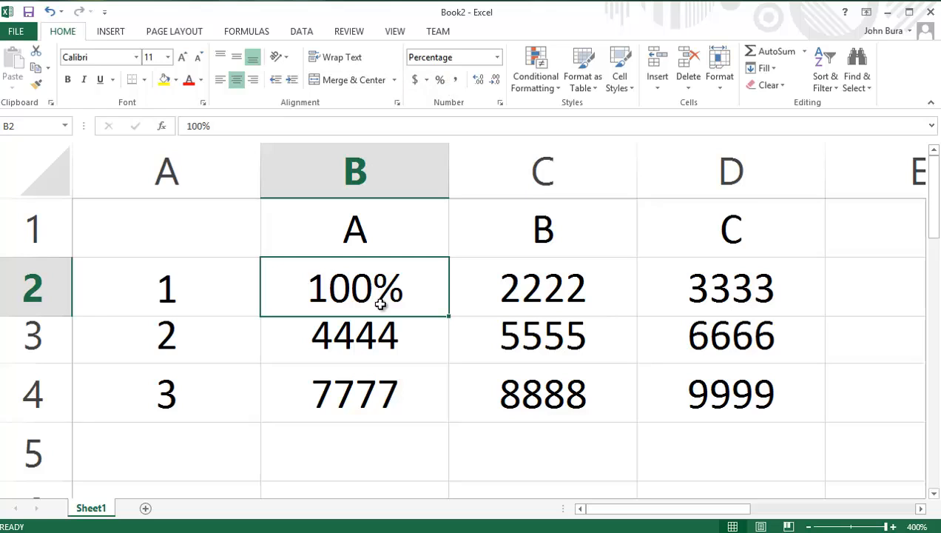
key(ctrl+z)
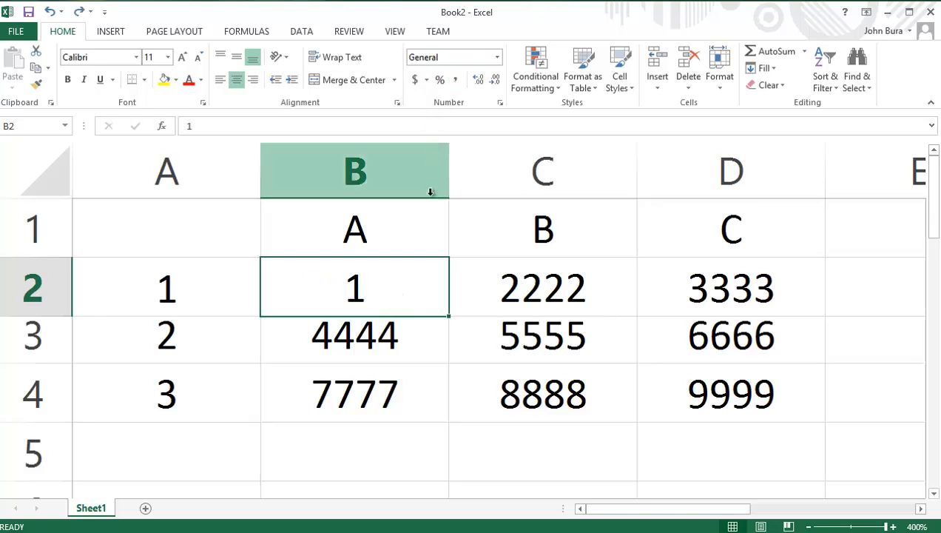
Step: Replace the values in cells B2, C2 and D2 with 0.1, 0.2 and 0.3
double_click(400, 298)
drag(405, 296, 330, 304)
text(0.1)
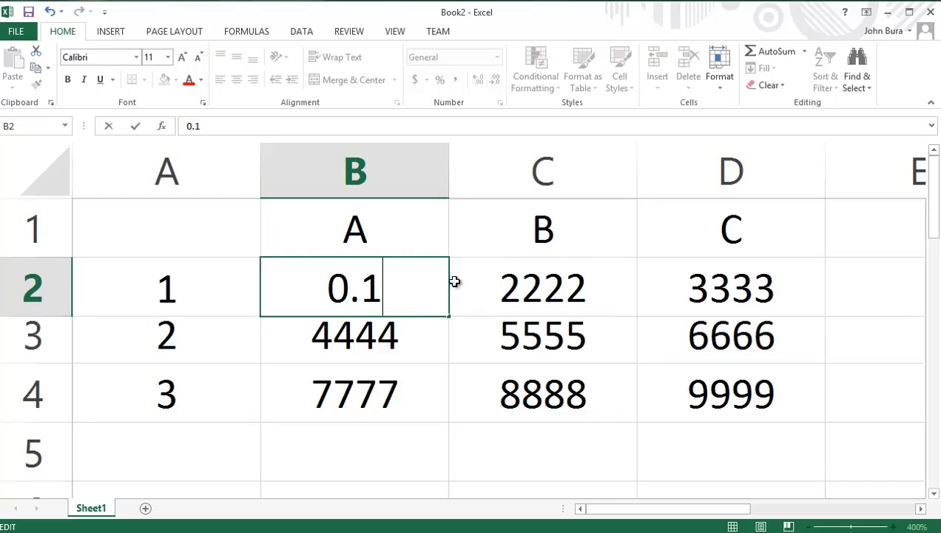
click(546, 302)
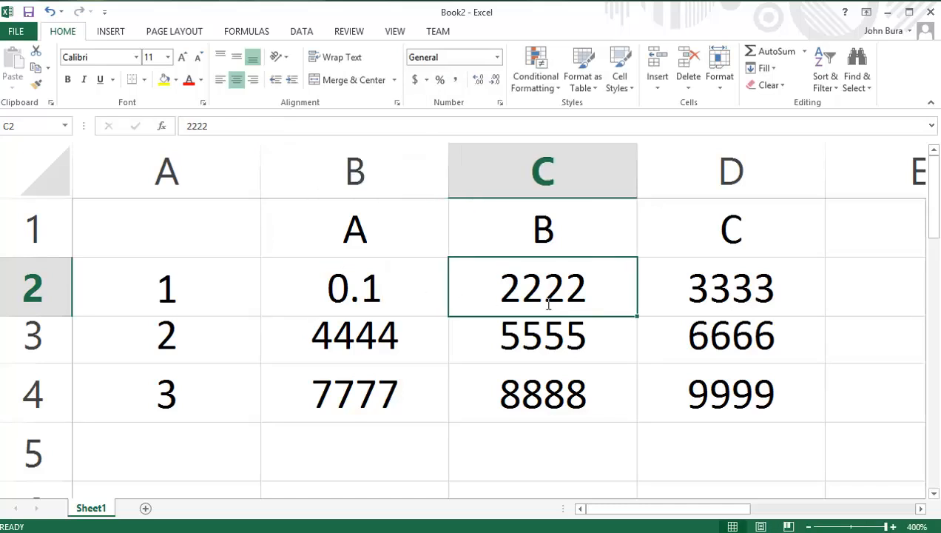
text(0,)
key(BackSpace)
text(.2)
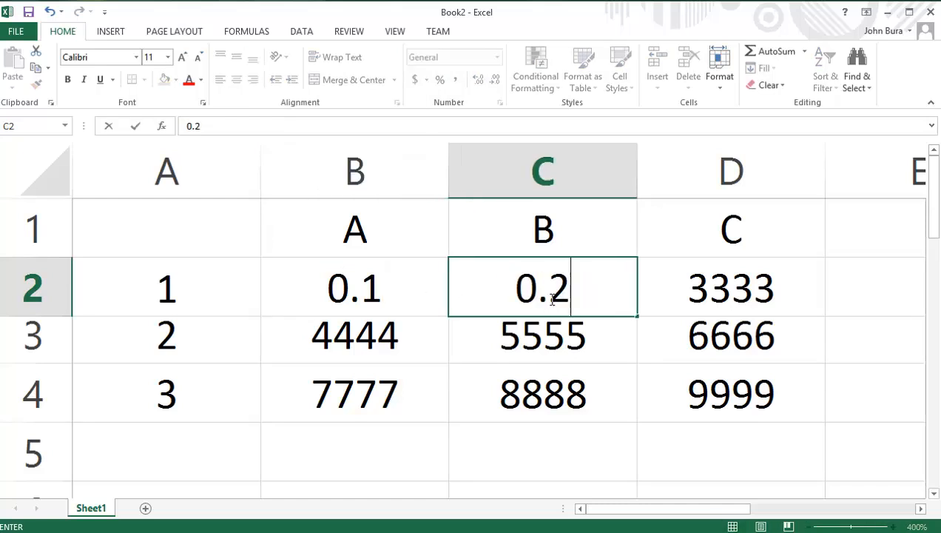
click(691, 285)
text(0,3)
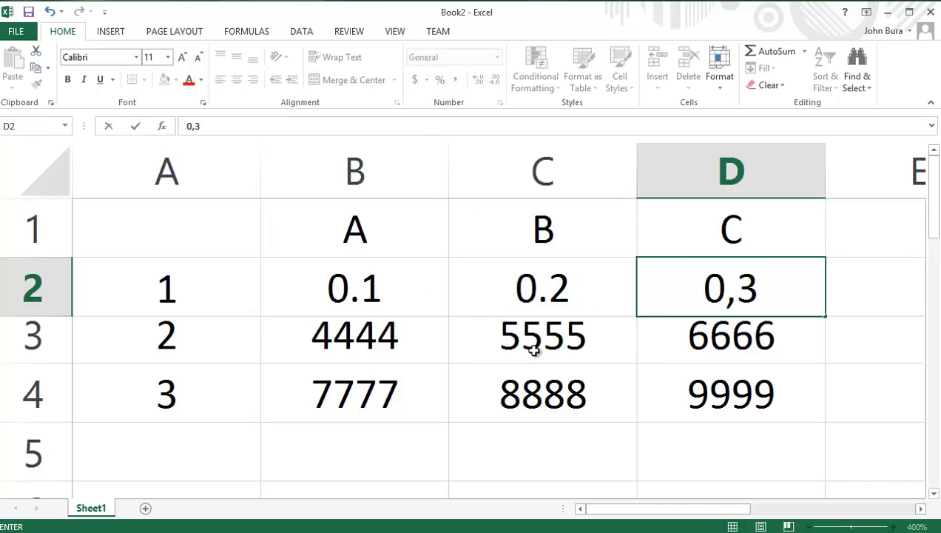
key(BackSpace)
key(BackSpace)
text(.3)
Step: Replace the values in cells B3, C3 and D3 with 0.4, 0.5 and 0.6
click(389, 337)
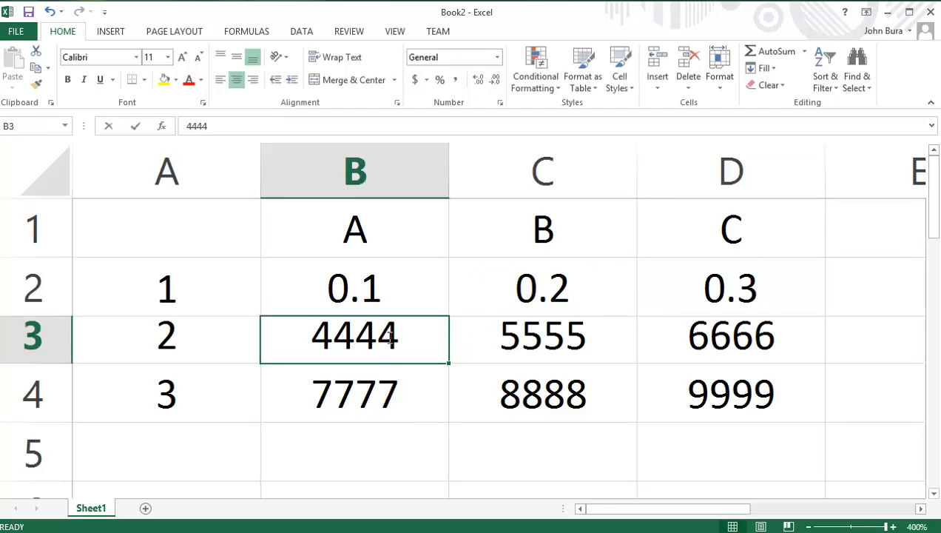
text(0,4)
key(BackSpace)
key(BackSpace)
text(.4)
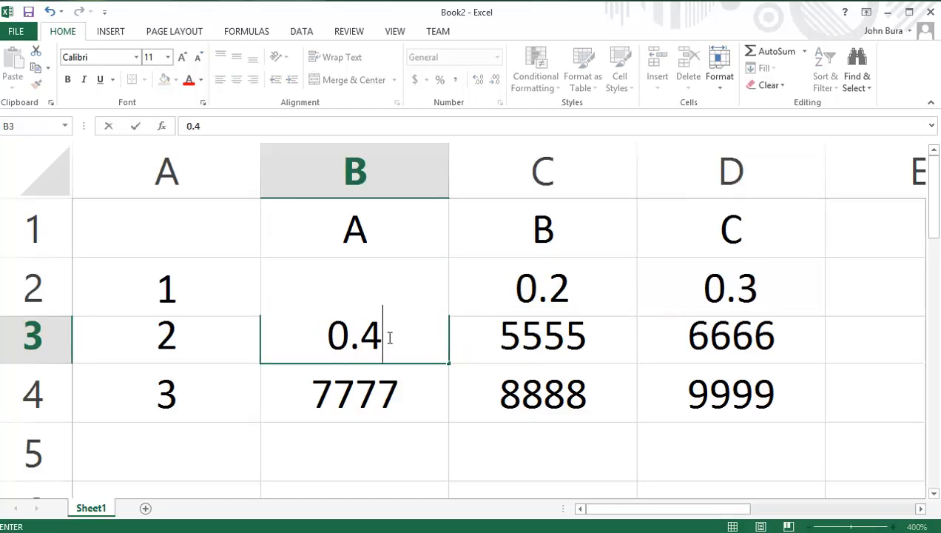
click(495, 349)
text(0.5)
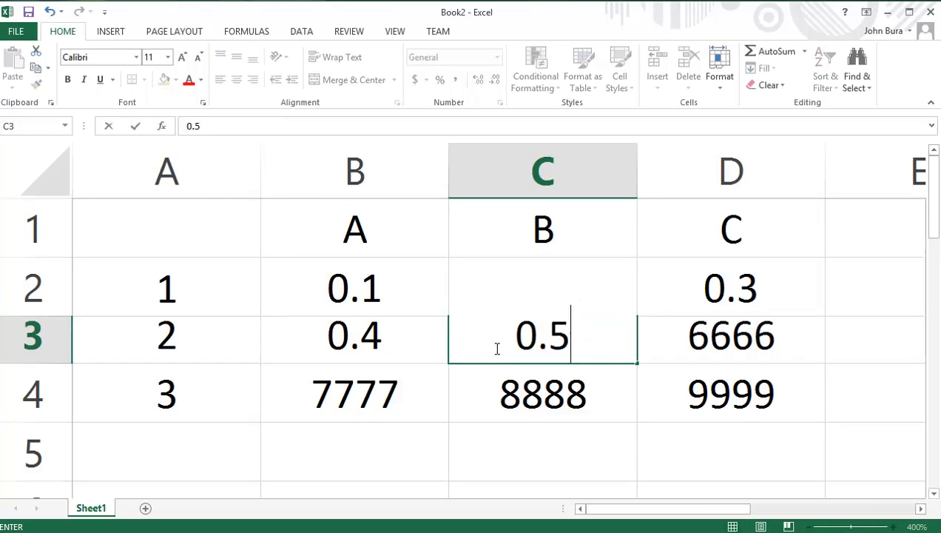
click(670, 352)
text(0,)
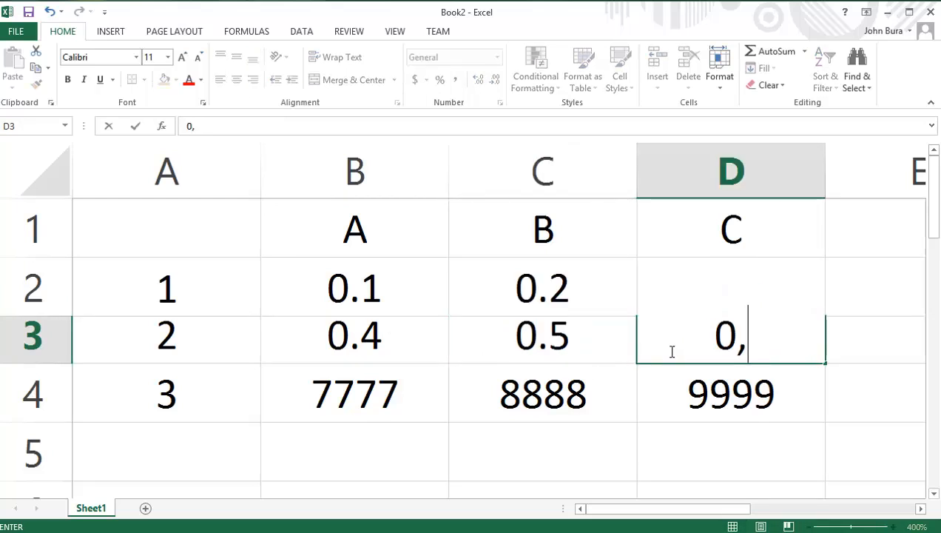
key(BackSpace)
text(.6)
Step: Replace the values in cells B4, C4 and D4 with 0.7, 0.8 and 0.9
click(339, 416)
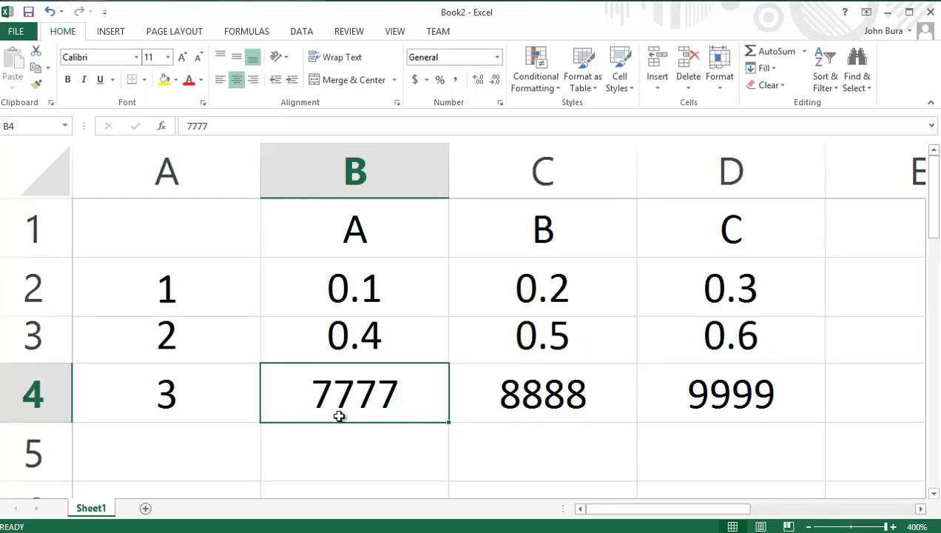
text(0.7)
click(564, 403)
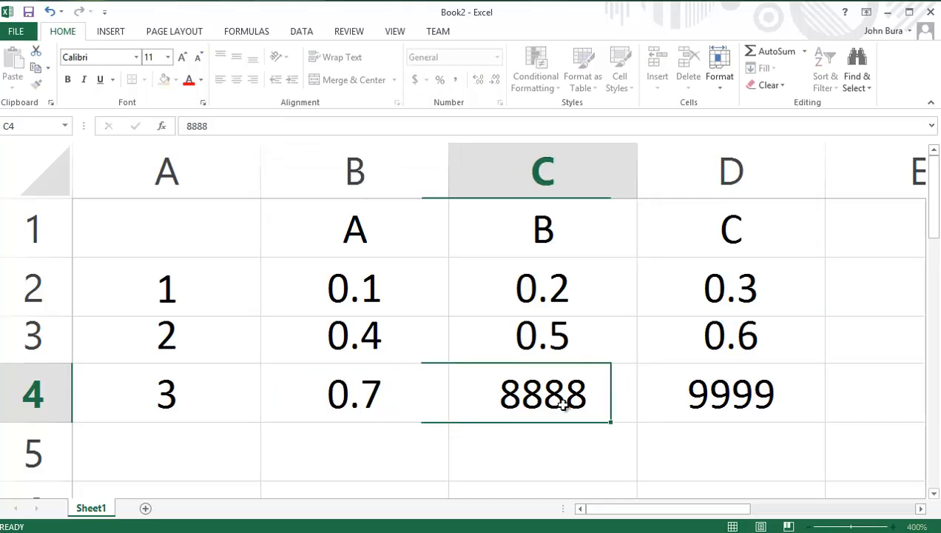
text(0,)
key(BackSpace)
text(.8)
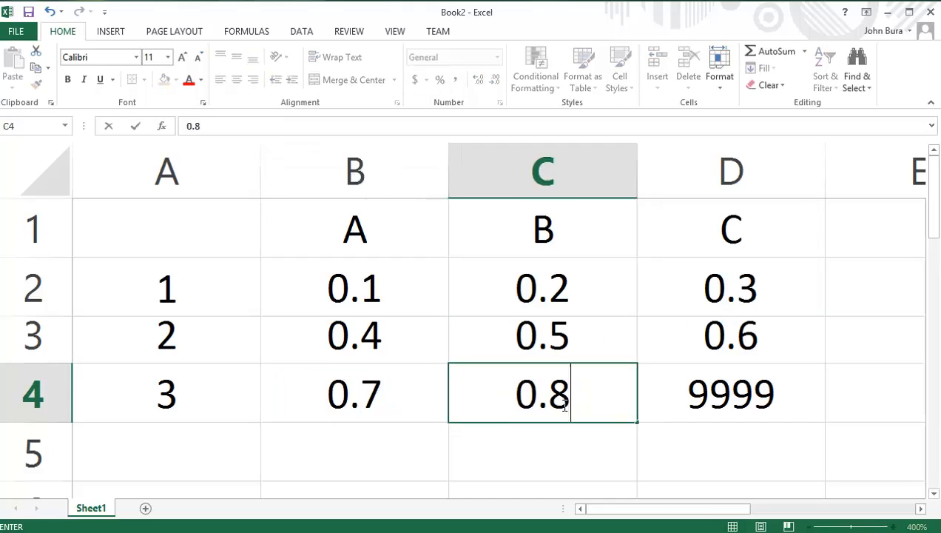
click(776, 395)
text(0.8)
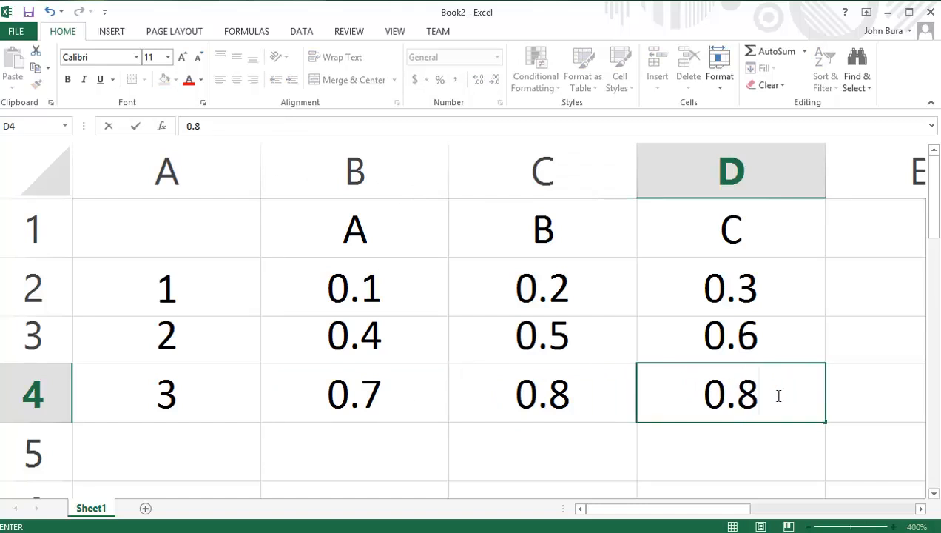
key(BackSpace)
text(9)
Step: Format the decimal values in the range B2:D4 as percentages
click(518, 288)
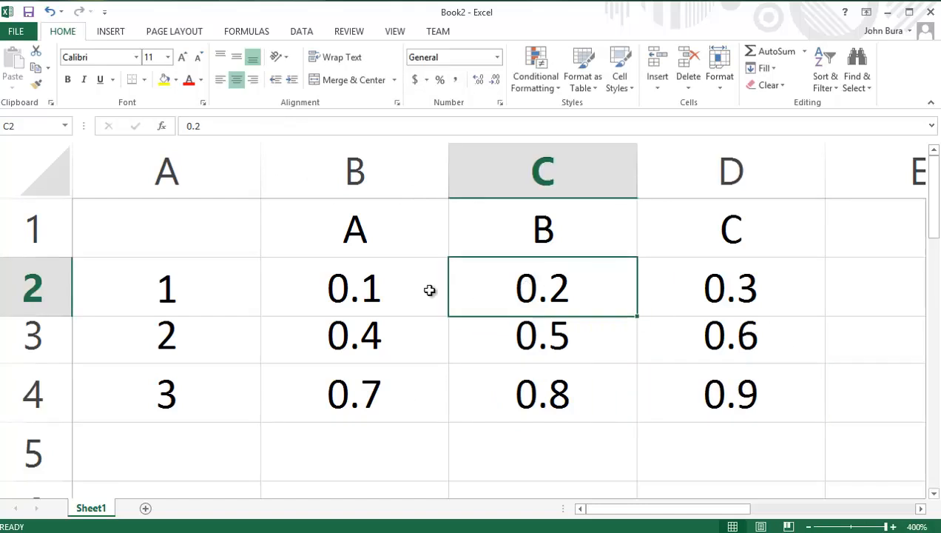
drag(426, 290, 722, 386)
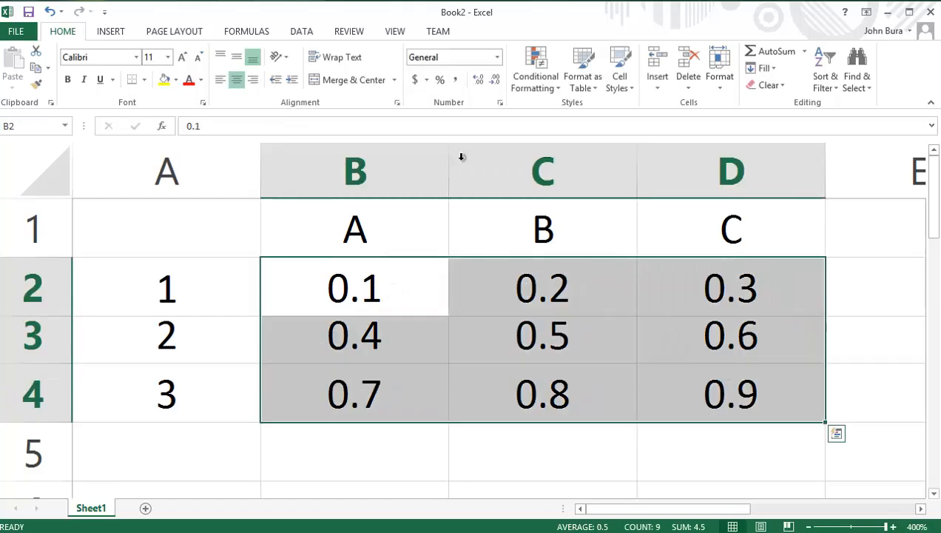
click(443, 84)
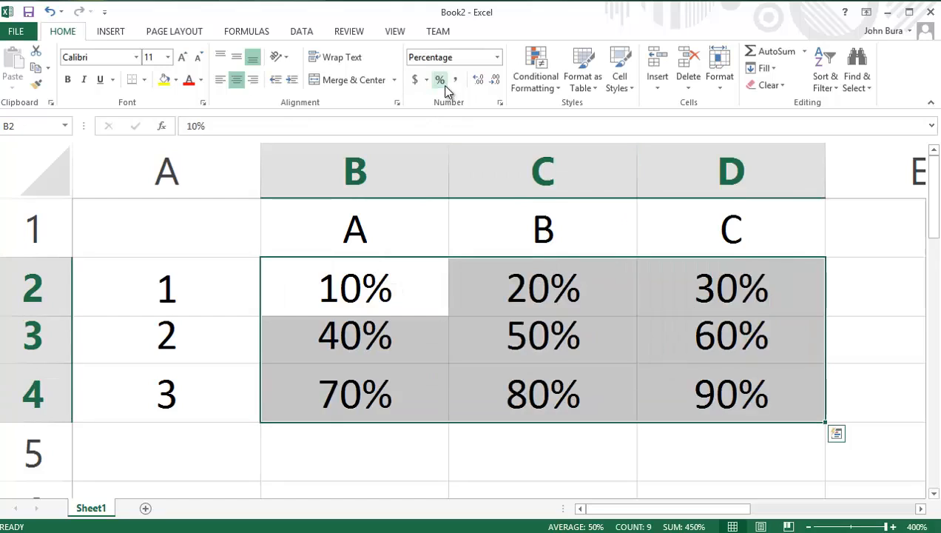